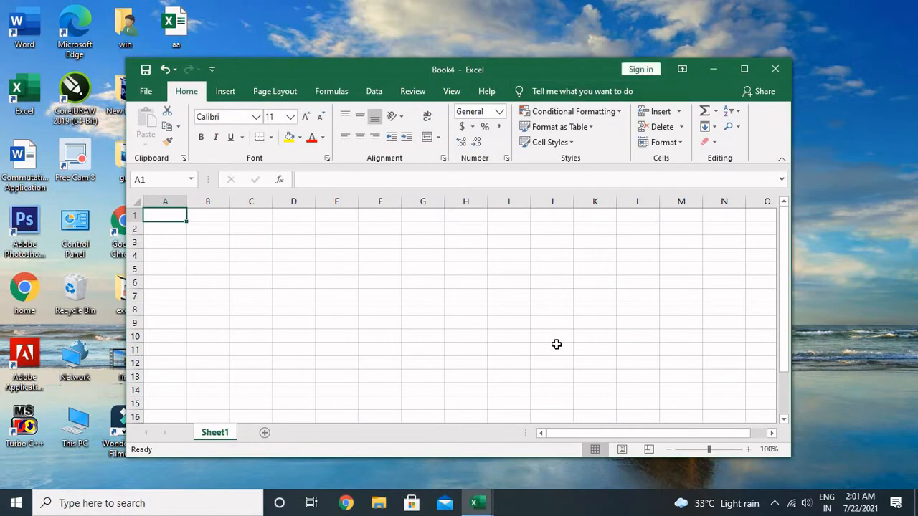
Close the Book2, Book3 and Book4 workbooks and bring the aa workbook to the front
{"action": "left_click", "coordinate": [722, 71]}
{"action": "left_click", "coordinate": [714, 70]}
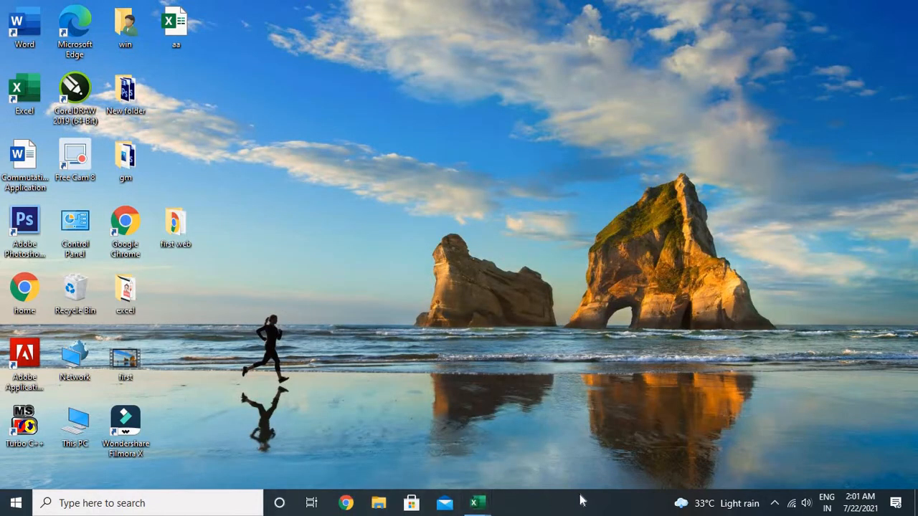
{"action": "mouse_move", "coordinate": [490, 502]}
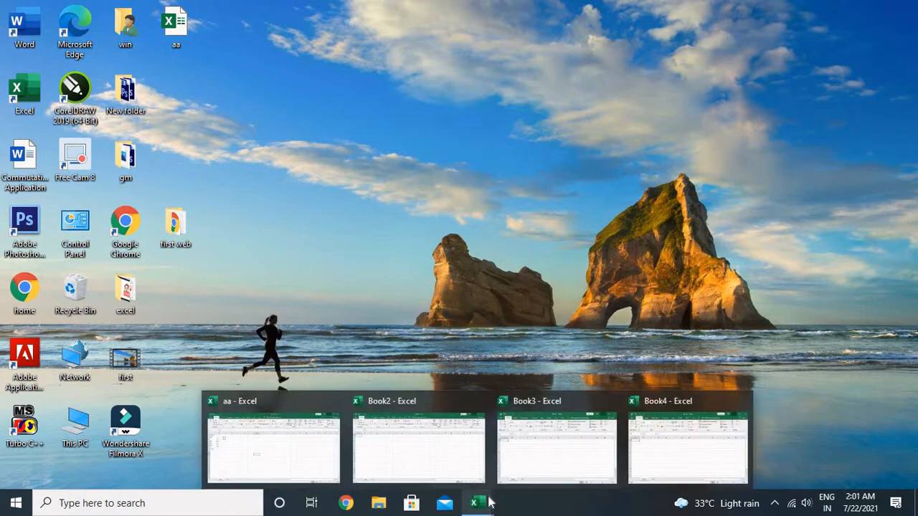
{"action": "left_click", "coordinate": [478, 505]}
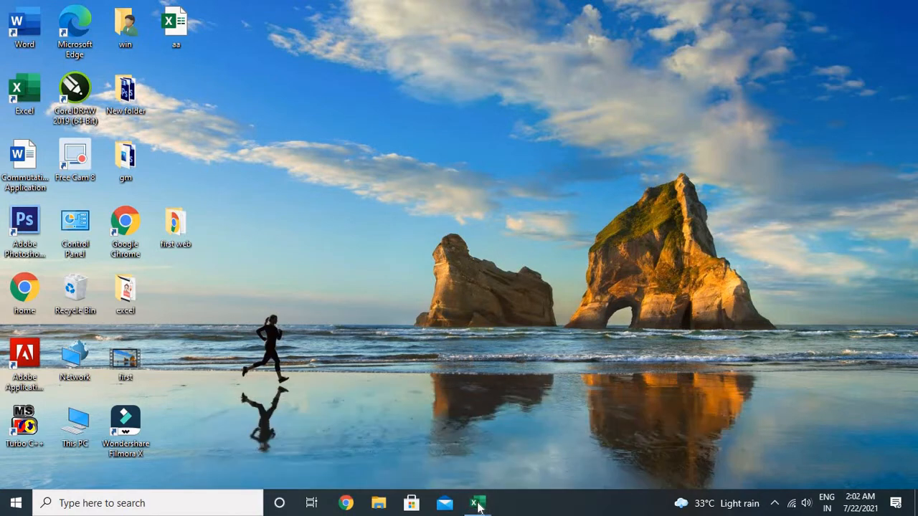
{"action": "mouse_move", "coordinate": [478, 505]}
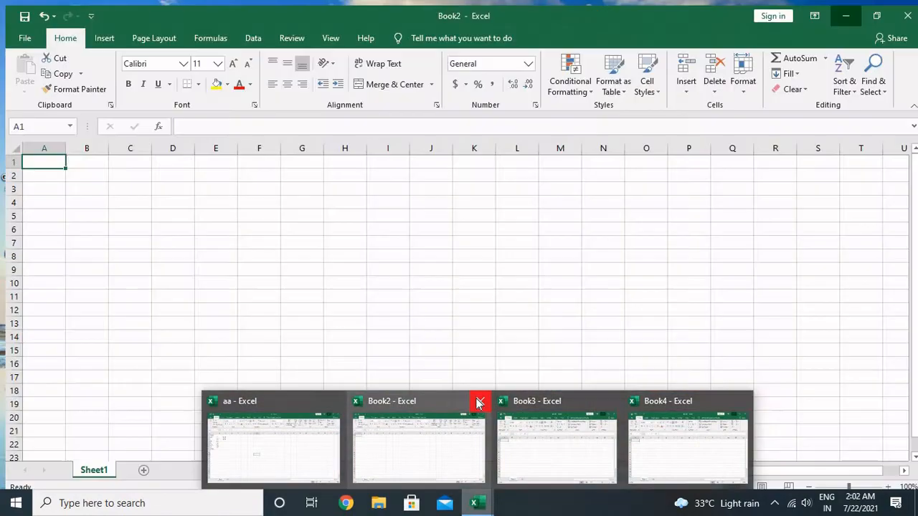
{"action": "left_click", "coordinate": [475, 400]}
{"action": "left_click", "coordinate": [536, 403]}
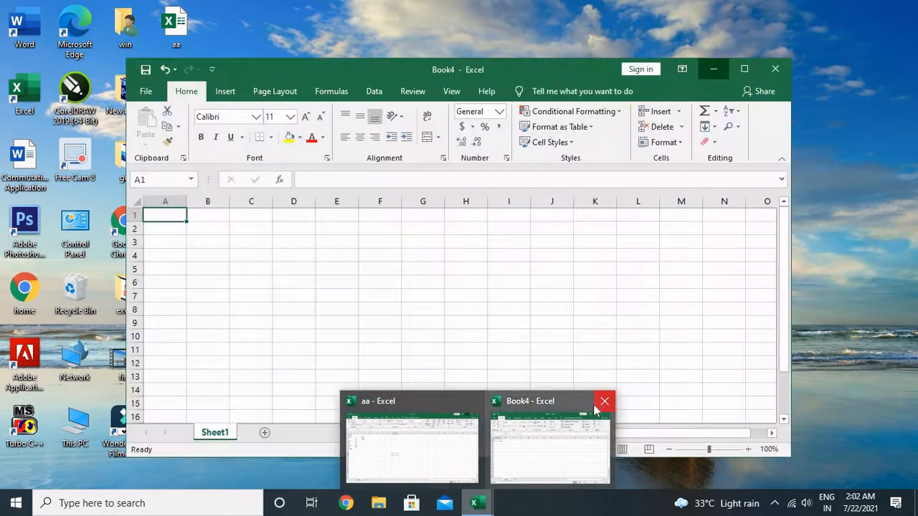
{"action": "left_click", "coordinate": [602, 401]}
{"action": "left_click", "coordinate": [475, 428]}
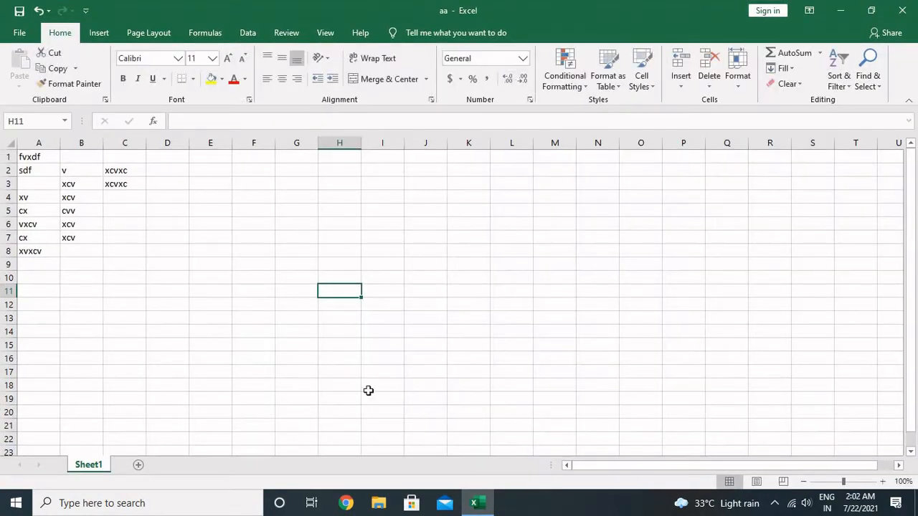
Create a new blank workbook in a maximized window and close the aa workbook
{"action": "left_click", "coordinate": [20, 33]}
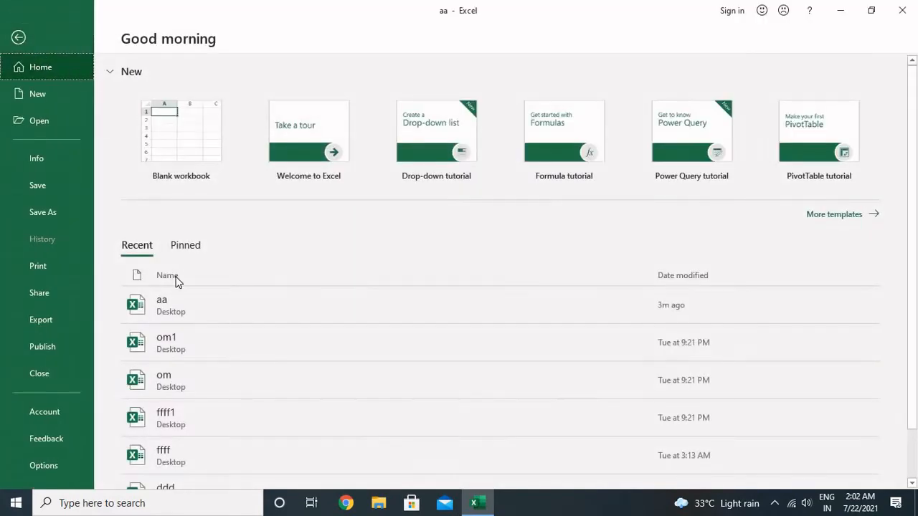
{"action": "left_click", "coordinate": [167, 158]}
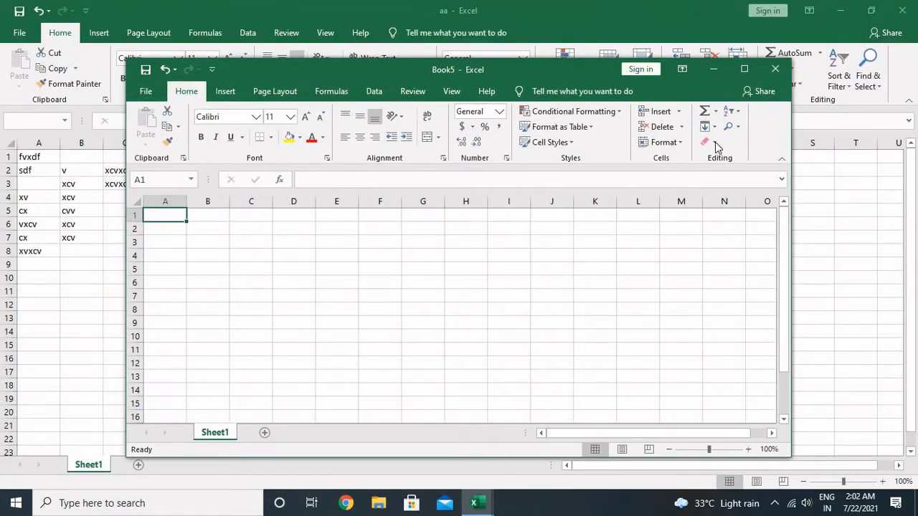
{"action": "left_click", "coordinate": [743, 69]}
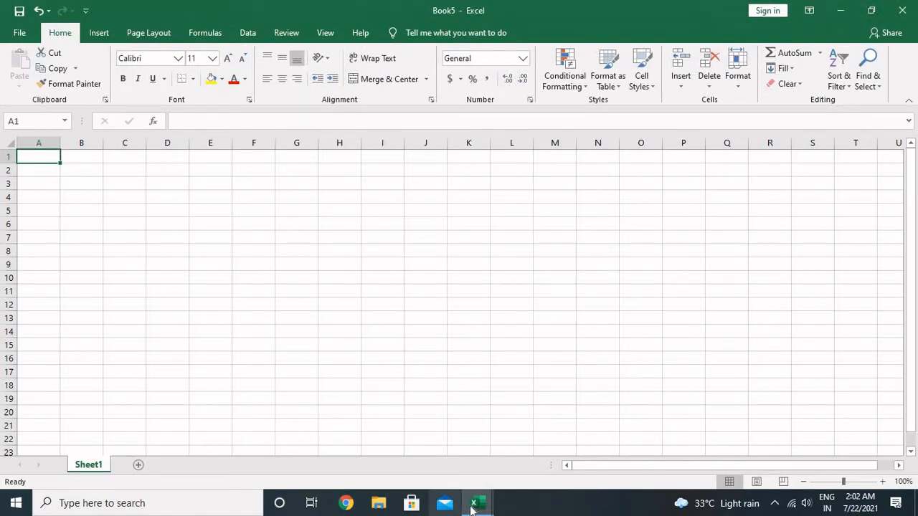
{"action": "mouse_move", "coordinate": [474, 504]}
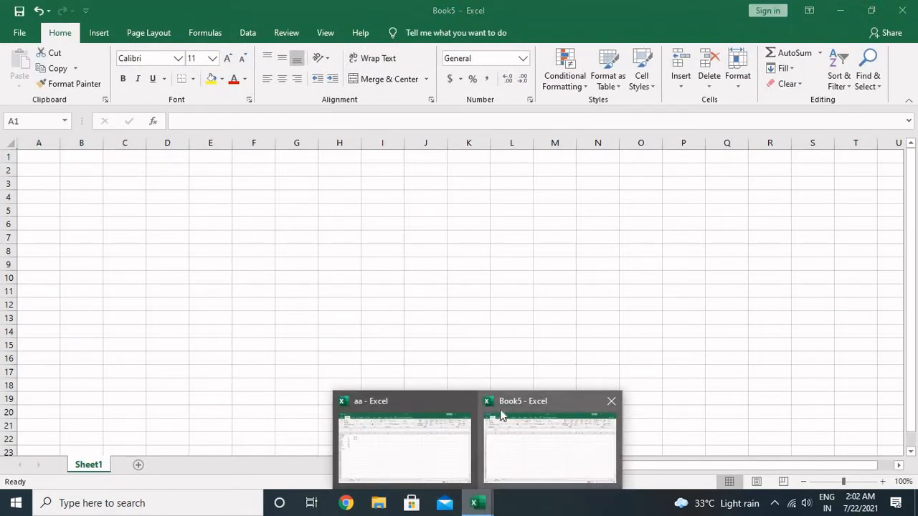
{"action": "left_click", "coordinate": [465, 400]}
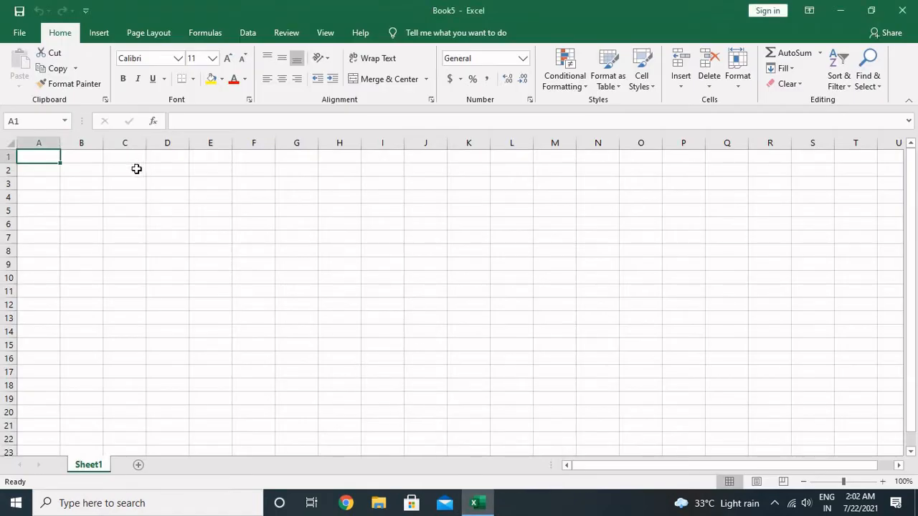
Start saving the new workbook for the first time, choosing Desktop as the destination folder
{"action": "left_click", "coordinate": [22, 38]}
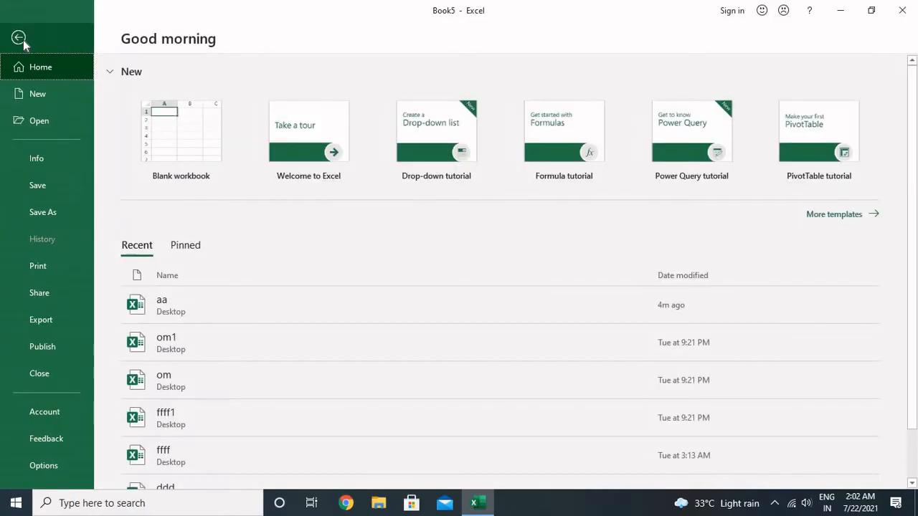
{"action": "left_click", "coordinate": [20, 38]}
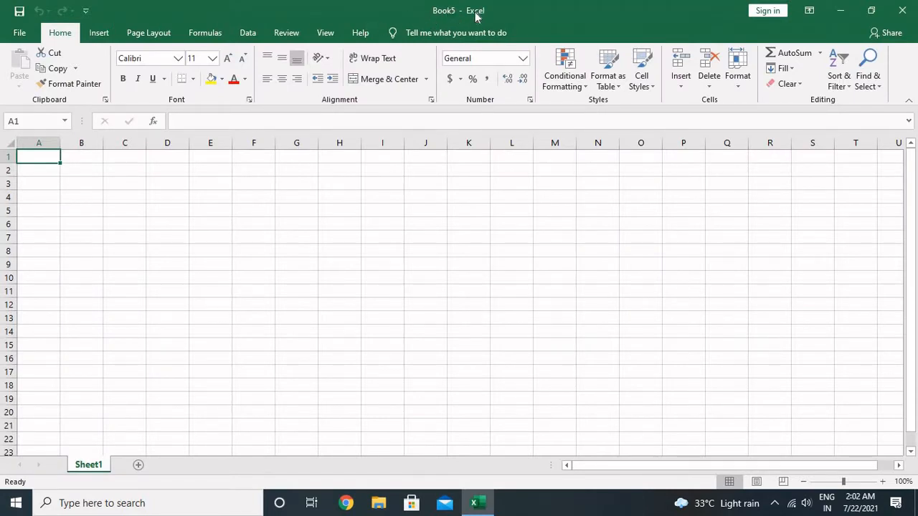
{"action": "left_click", "coordinate": [20, 34]}
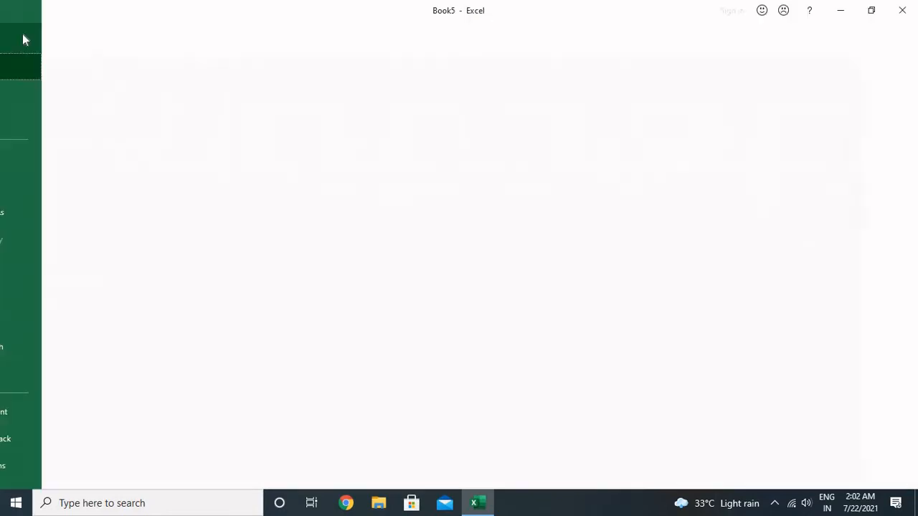
{"action": "left_click", "coordinate": [51, 184]}
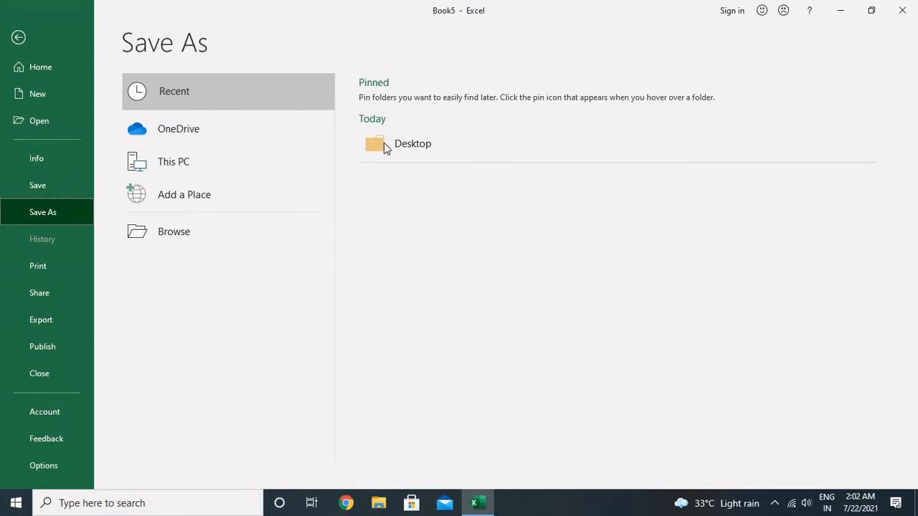
{"action": "left_click", "coordinate": [409, 152]}
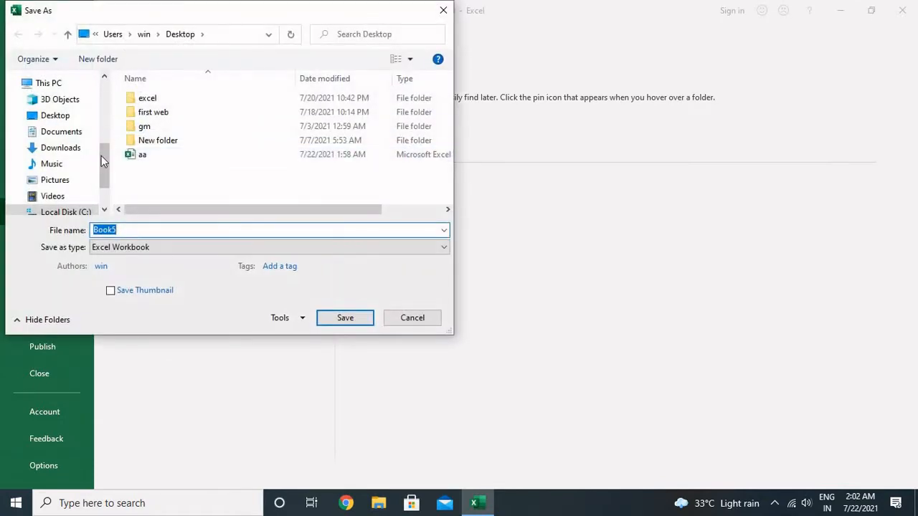
Browse possible save locations including Documents, Local Disk (C:) and New Volume (D:), and return to the Desktop folder
{"action": "scroll", "coordinate": [86, 150], "scroll_direction": "up", "scroll_amount": 2}
{"action": "left_click", "coordinate": [63, 140]}
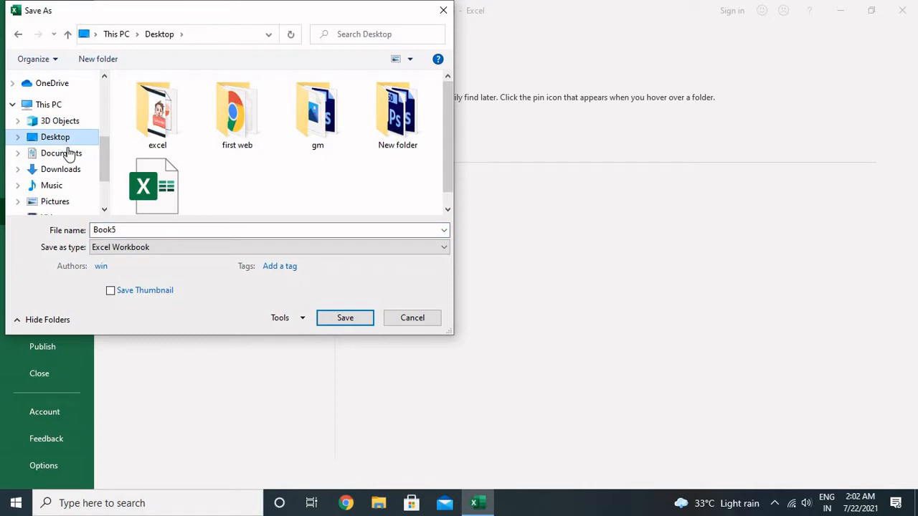
{"action": "left_click", "coordinate": [70, 158]}
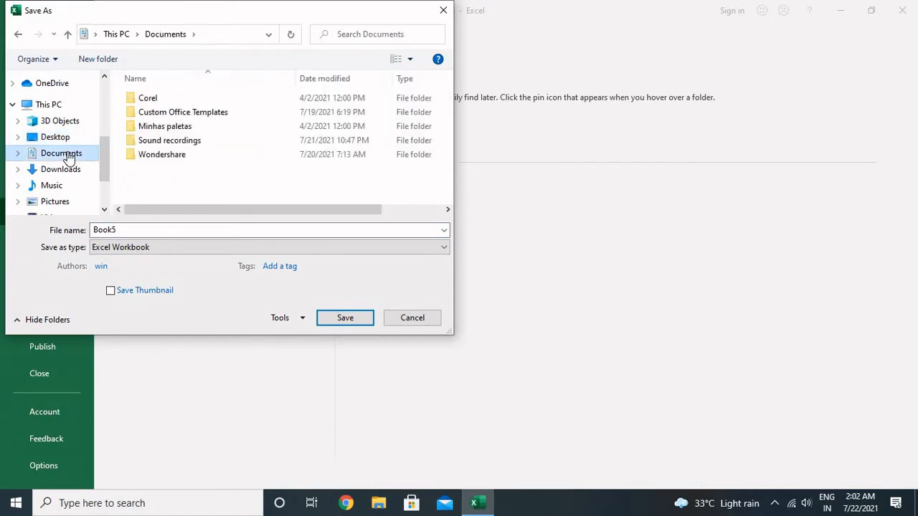
{"action": "scroll", "coordinate": [104, 184], "scroll_direction": "down", "scroll_amount": 2}
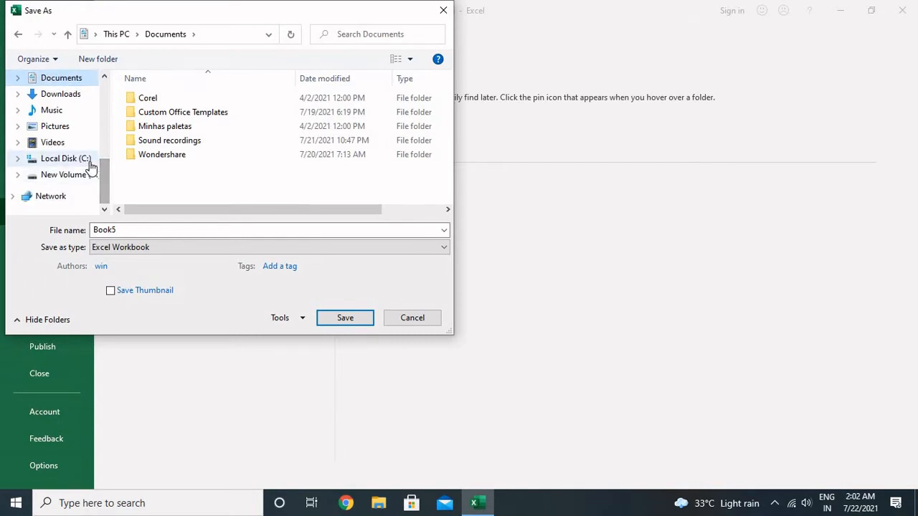
{"action": "left_click", "coordinate": [89, 162]}
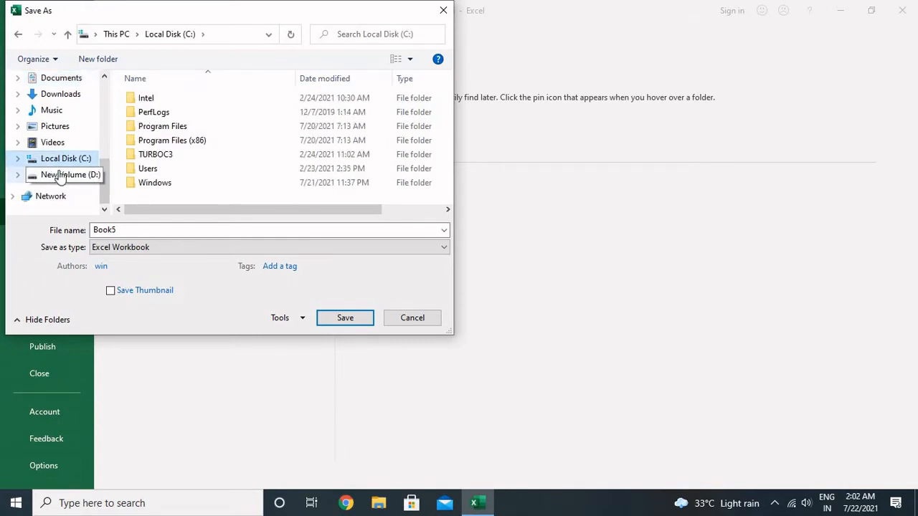
{"action": "left_click", "coordinate": [63, 177]}
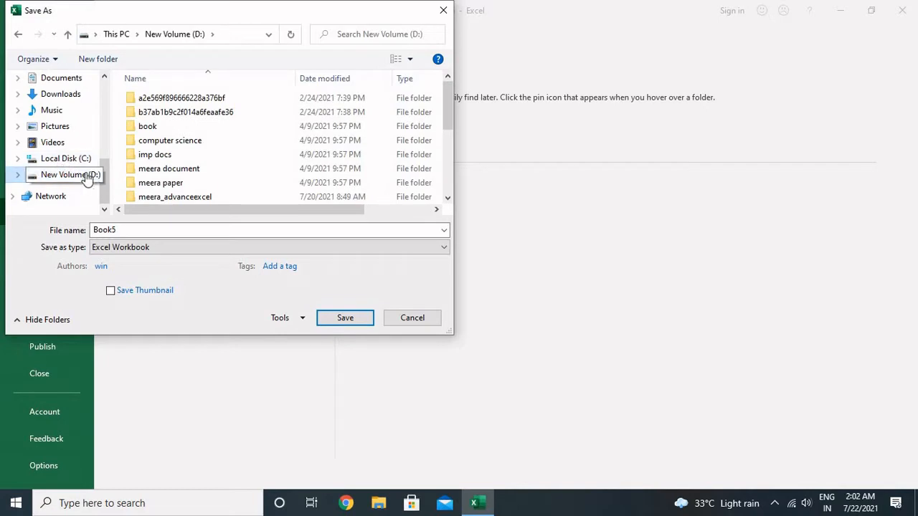
{"action": "scroll", "coordinate": [106, 132], "scroll_direction": "up", "scroll_amount": 2}
{"action": "scroll", "coordinate": [106, 131], "scroll_direction": "up", "scroll_amount": 4}
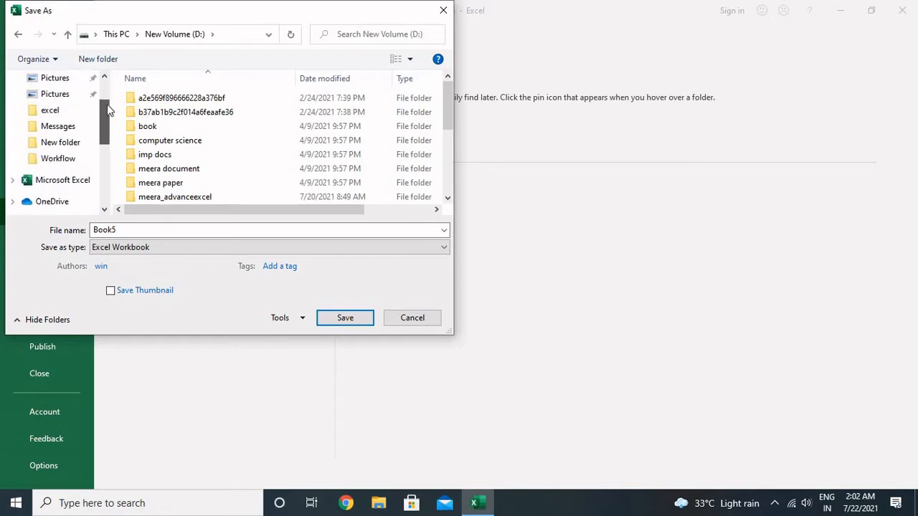
{"action": "left_click", "coordinate": [62, 105]}
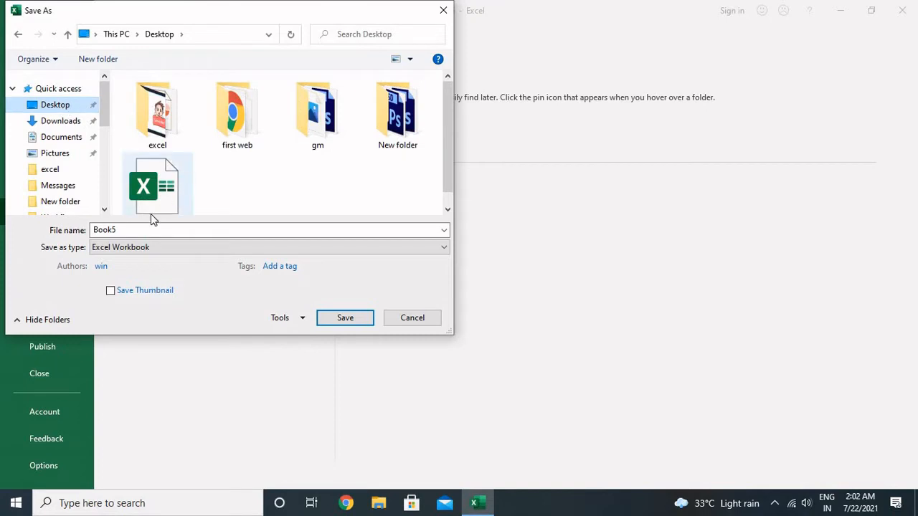
Name the workbook aa1 and save it to the Desktop as an Excel Workbook
{"action": "double_click", "coordinate": [137, 229]}
{"action": "scroll", "coordinate": [159, 205], "scroll_direction": "down", "scroll_amount": 1}
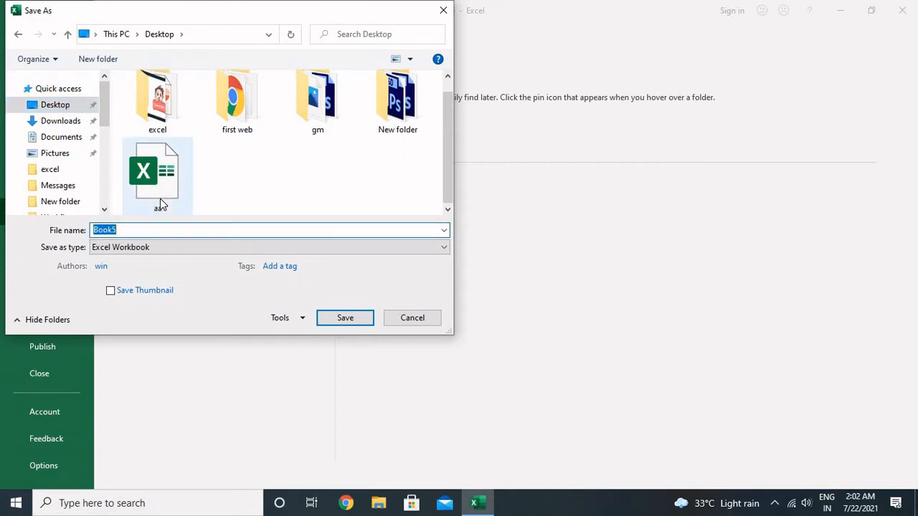
{"action": "scroll", "coordinate": [161, 205], "scroll_direction": "up", "scroll_amount": 1}
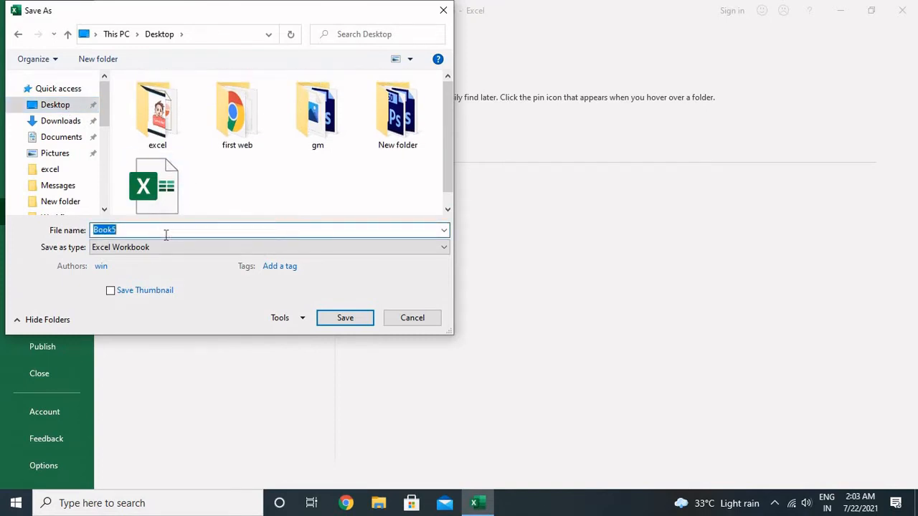
{"action": "type", "text": "aa1"}
{"action": "left_click", "coordinate": [341, 322]}
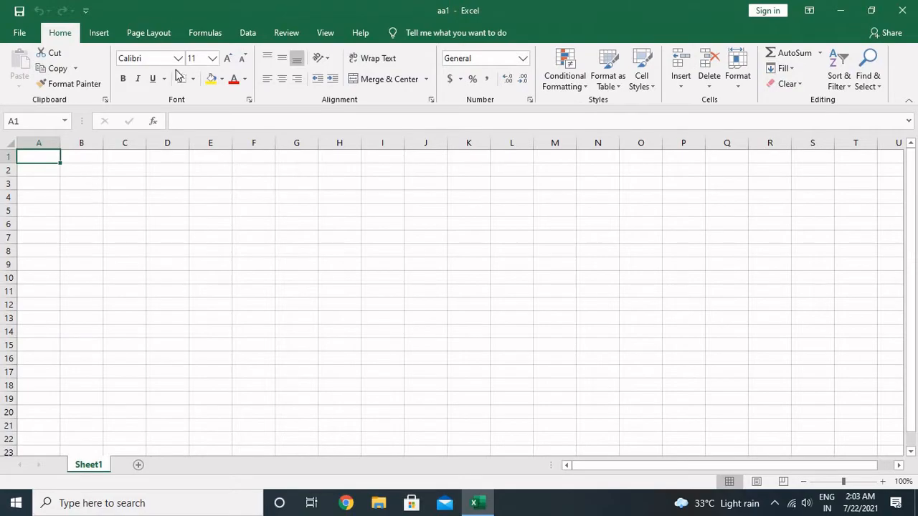
Create another new blank workbook and maximize its window
{"action": "left_click", "coordinate": [18, 32]}
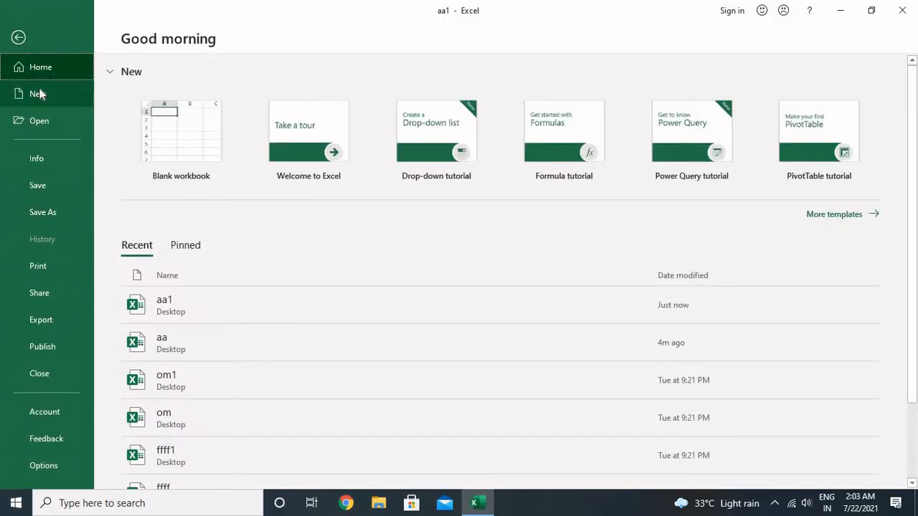
{"action": "left_click", "coordinate": [197, 145]}
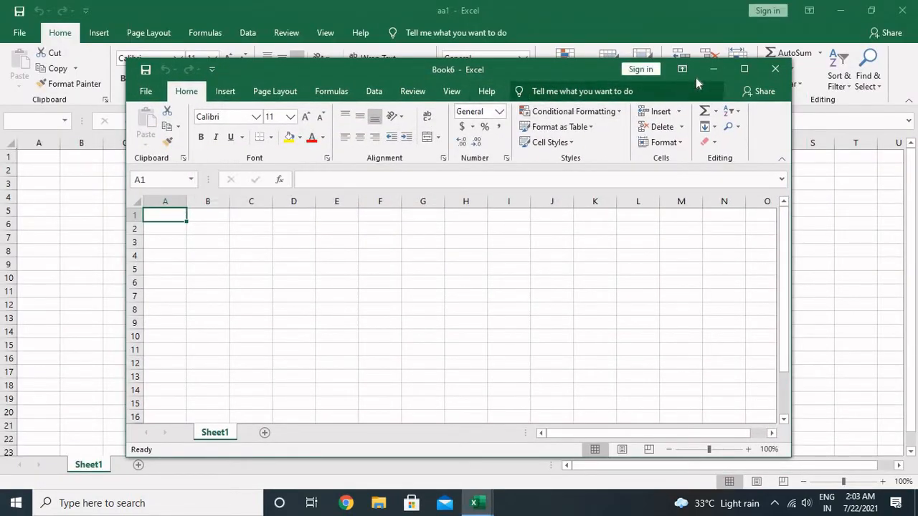
{"action": "left_click", "coordinate": [743, 69]}
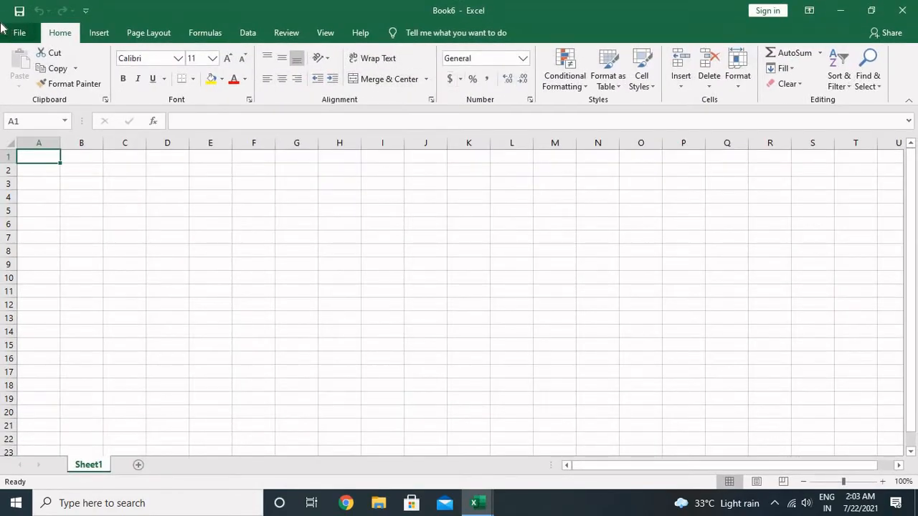
Open the aa1 workbook from the list of recent workbooks
{"action": "left_click", "coordinate": [19, 34]}
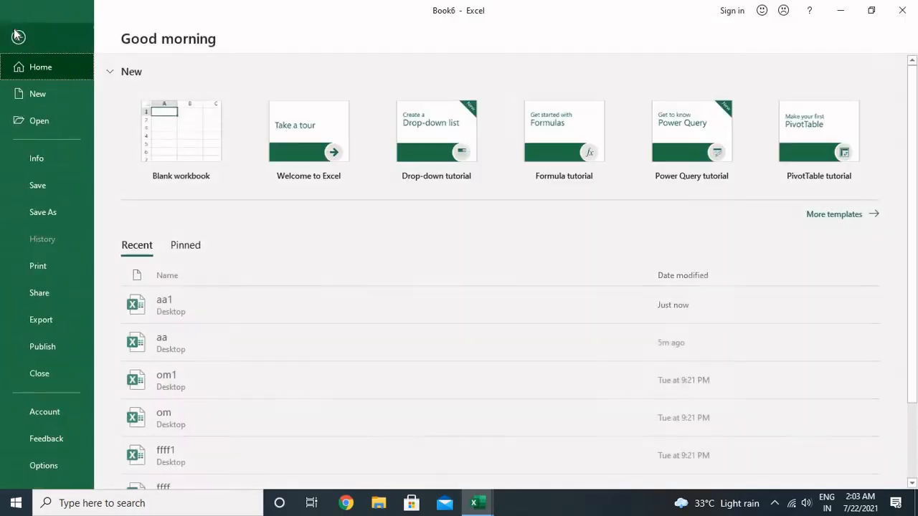
{"action": "left_click", "coordinate": [58, 121]}
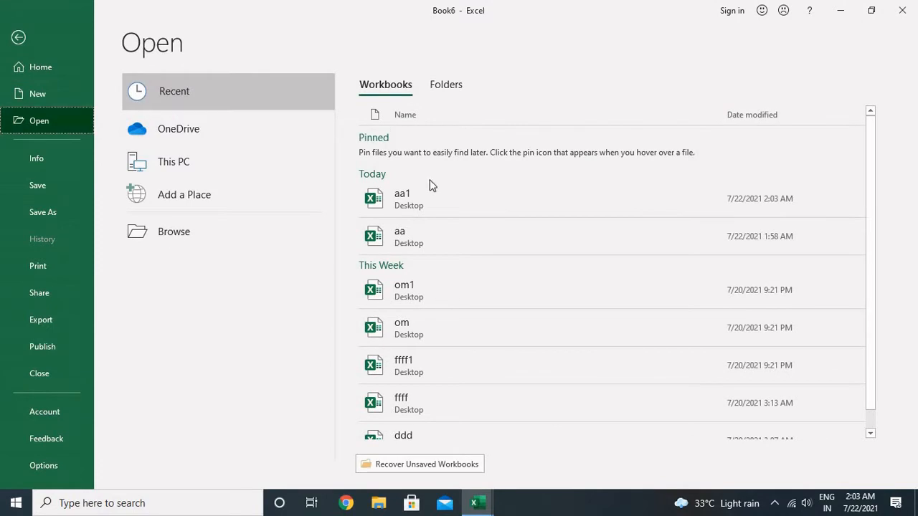
{"action": "left_click", "coordinate": [425, 194]}
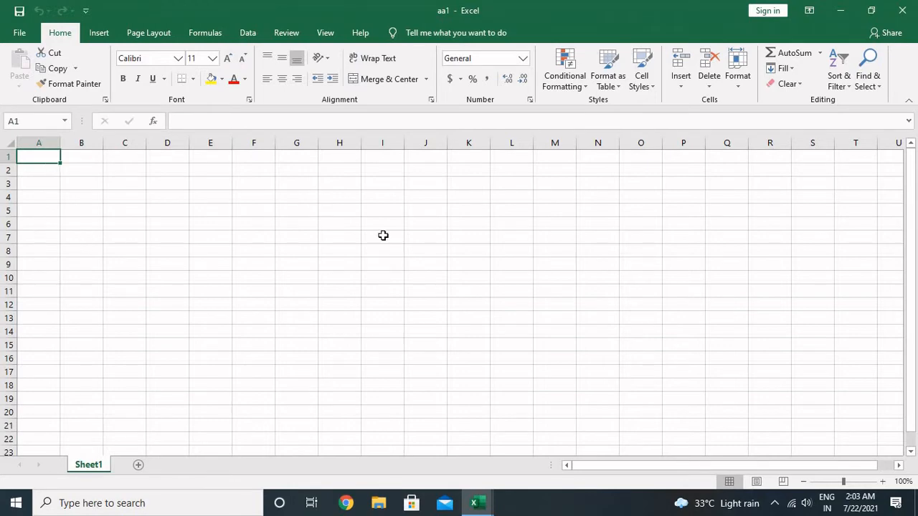
Save a copy of the aa1 workbook to the Desktop under the name bb as an Excel Workbook
{"action": "left_click", "coordinate": [18, 32]}
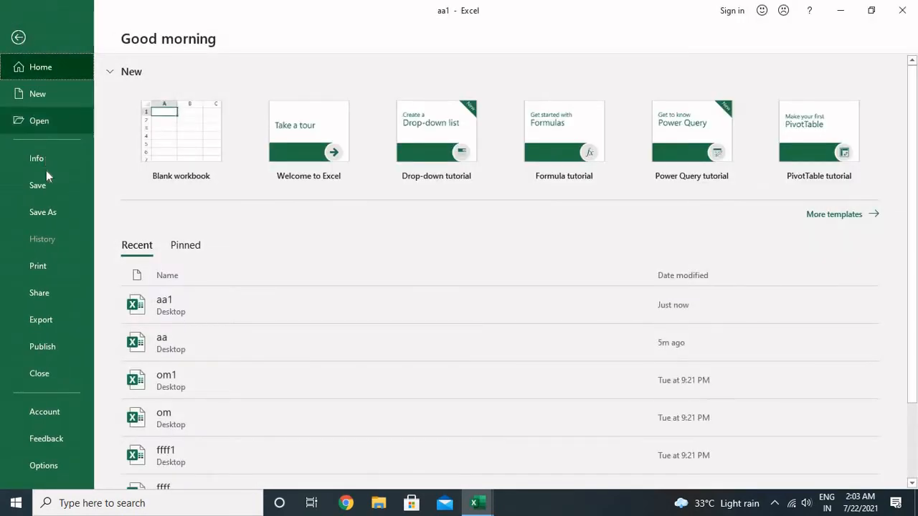
{"action": "left_click", "coordinate": [46, 206]}
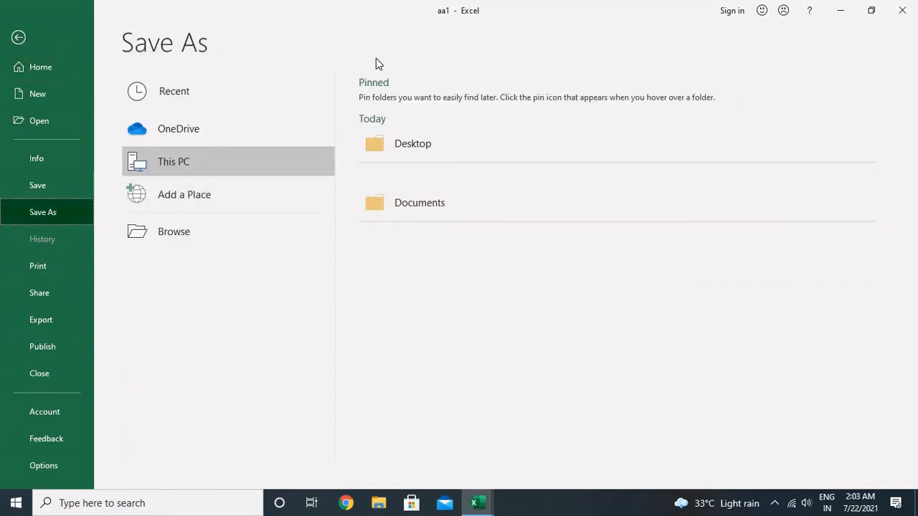
{"action": "left_click", "coordinate": [410, 142]}
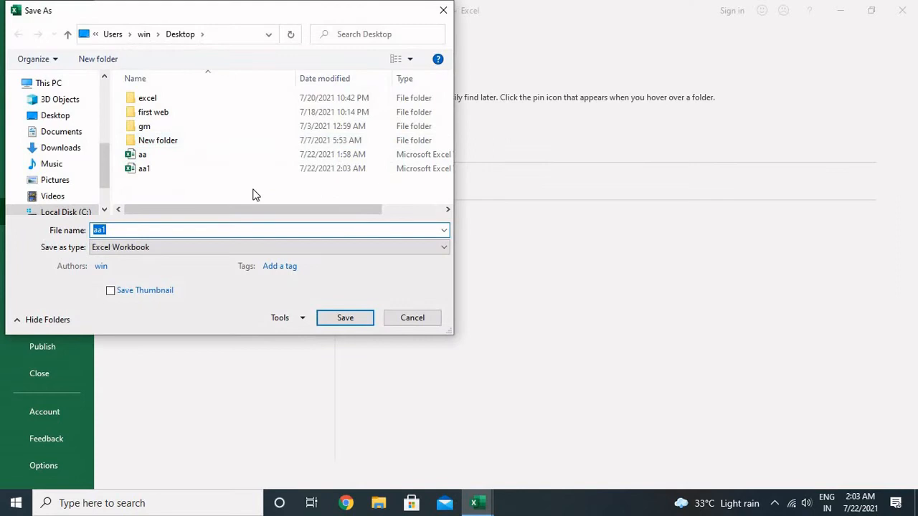
{"action": "left_click", "coordinate": [113, 231]}
{"action": "key", "text": "BackSpace"}
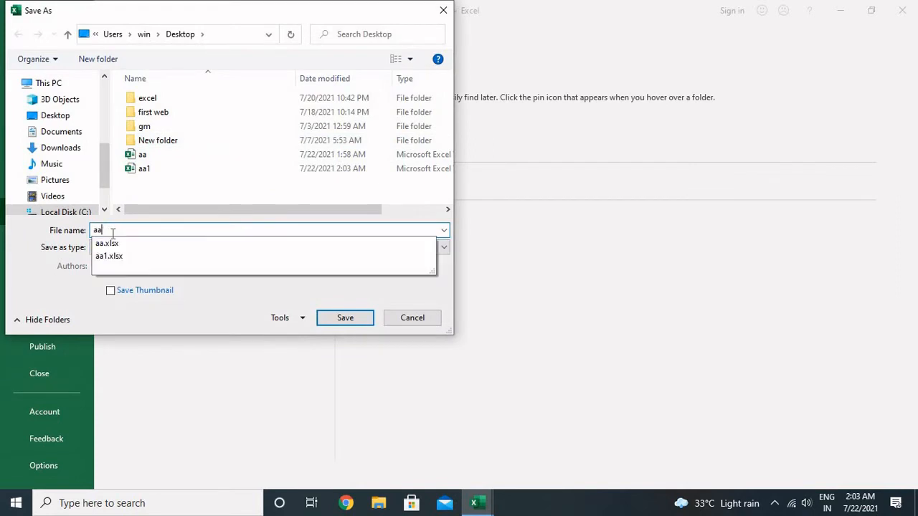
{"action": "key", "text": "BackSpace"}
{"action": "key", "text": "BackSpace"}
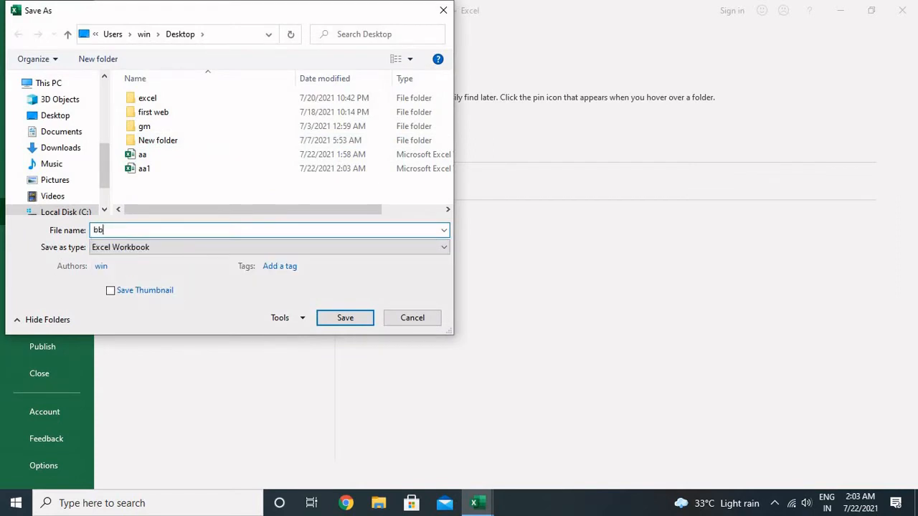
{"action": "left_click", "coordinate": [334, 322]}
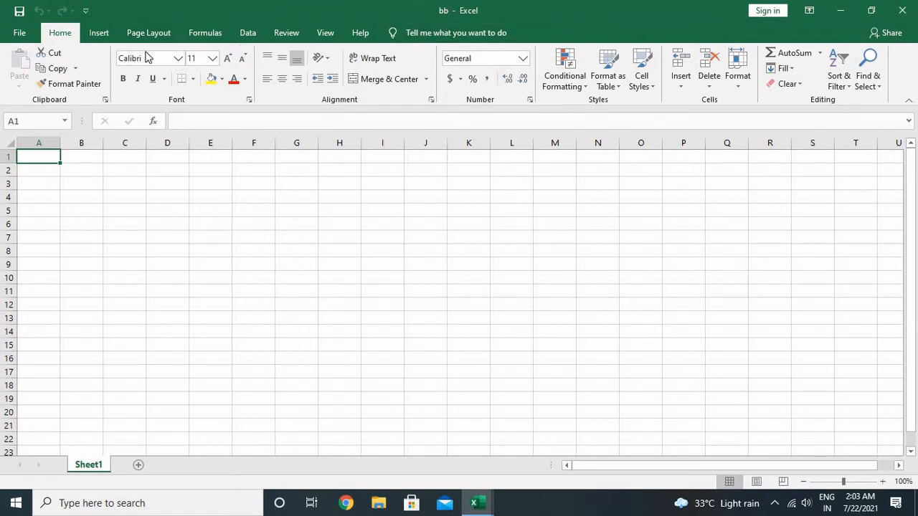
Minimize the open workbooks to view the Desktop files, and bring bb back as a smaller, non-maximized window
{"action": "left_click", "coordinate": [844, 15]}
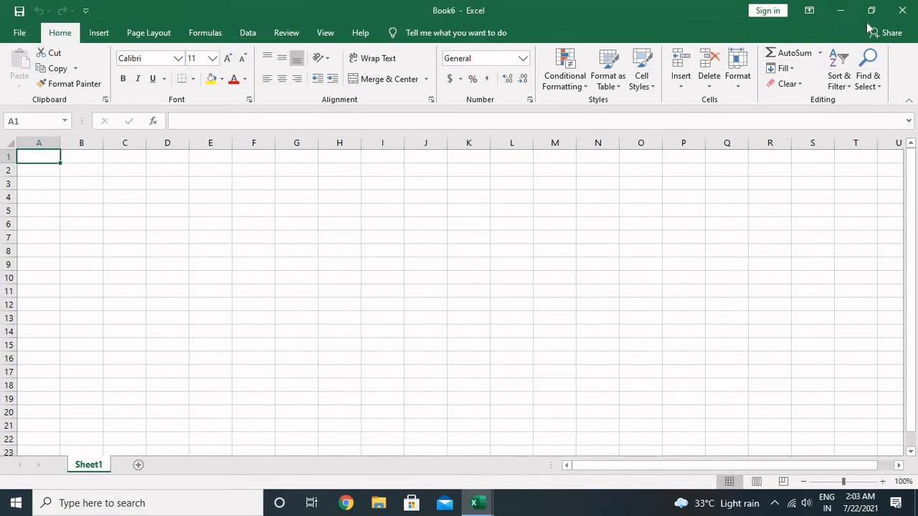
{"action": "left_click", "coordinate": [840, 11]}
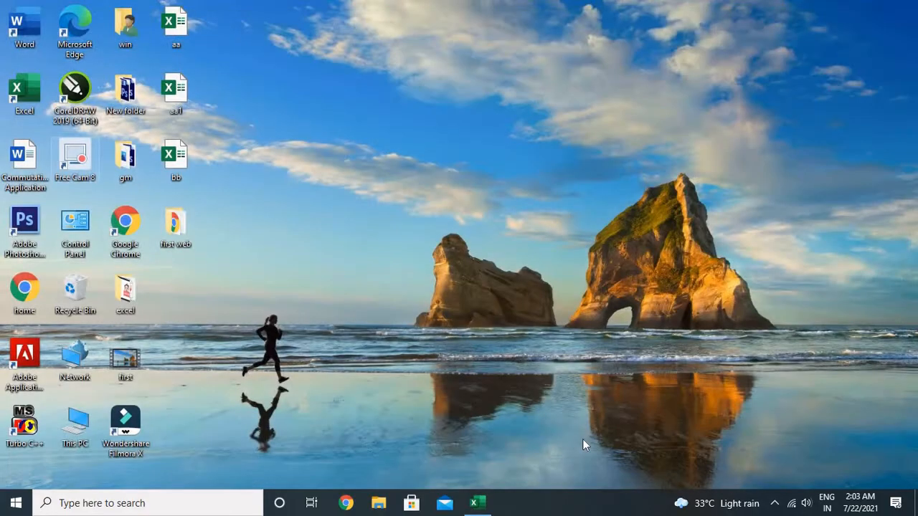
{"action": "left_click", "coordinate": [473, 504]}
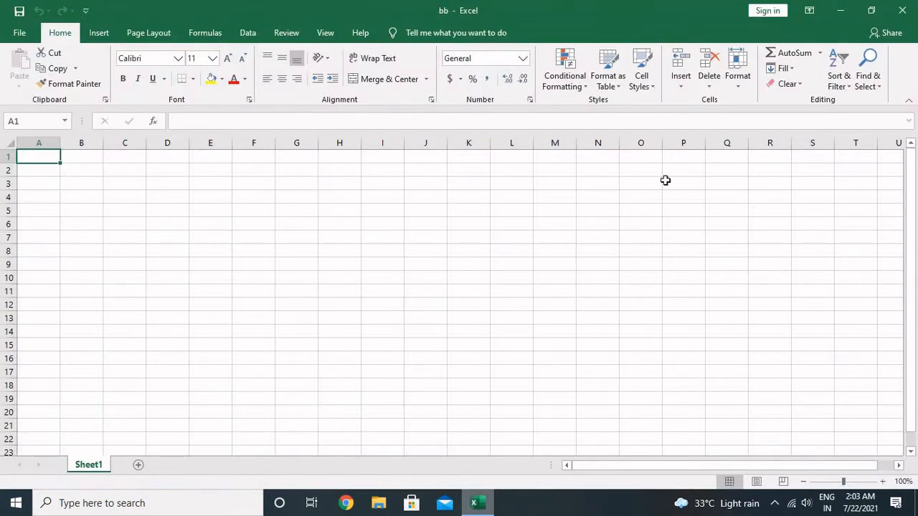
{"action": "left_click", "coordinate": [872, 11]}
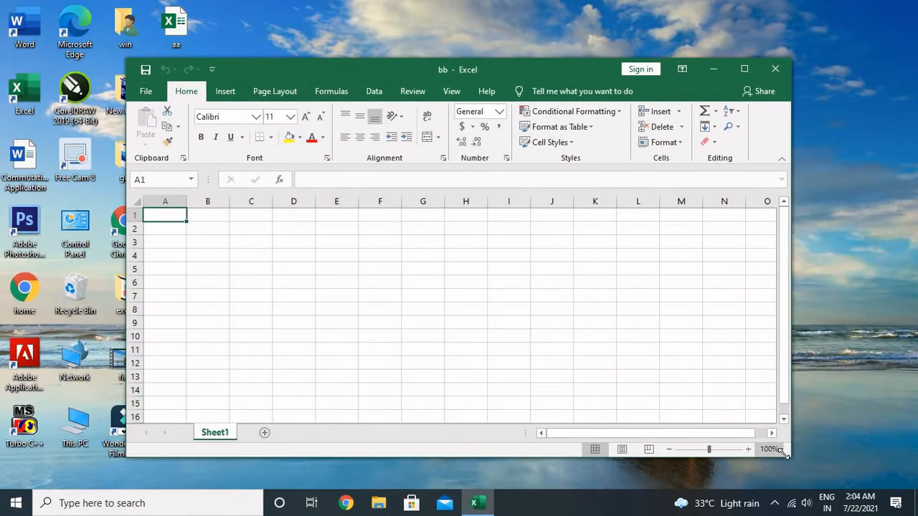
{"action": "left_click_drag", "start_coordinate": [788, 455], "coordinate": [771, 464]}
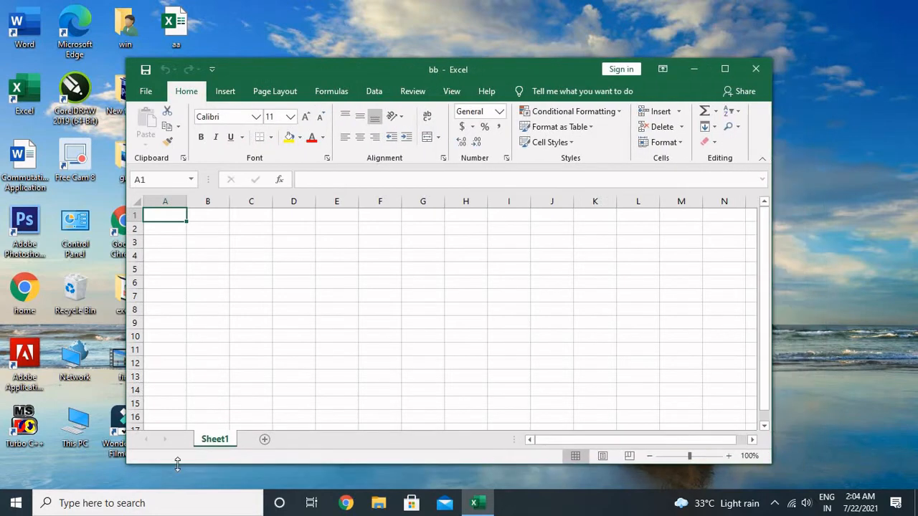
Launch Excel again through the Windows search and open aa1 from the recent workbooks beside bb
{"action": "left_click", "coordinate": [50, 506]}
{"action": "type", "text": "ex"}
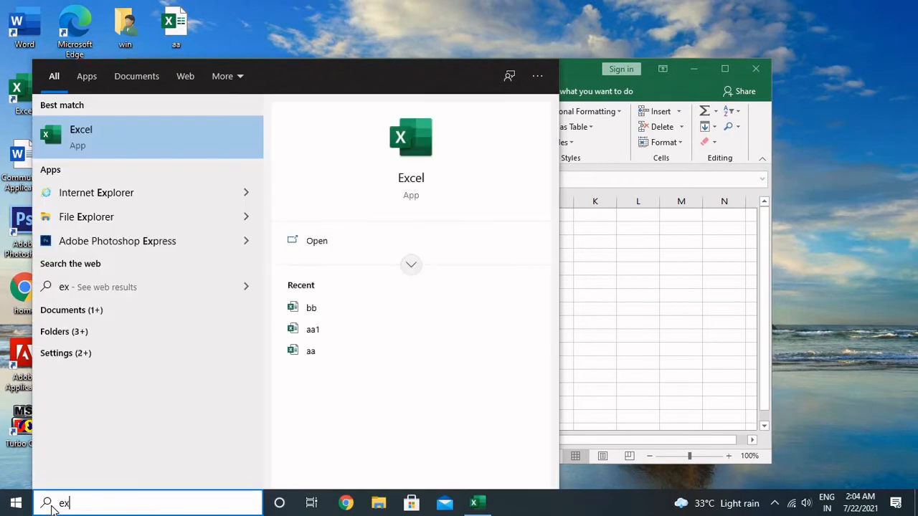
{"action": "type", "text": "ce"}
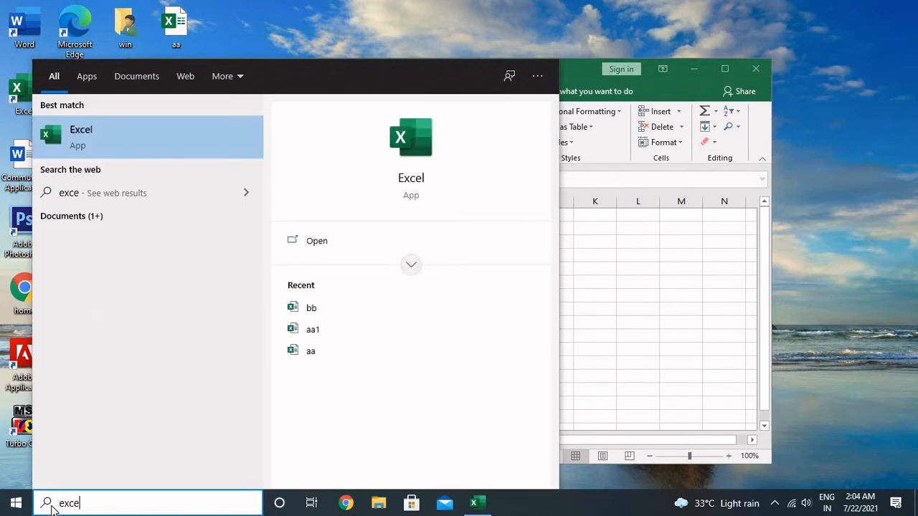
{"action": "left_click", "coordinate": [92, 128]}
{"action": "left_click_drag", "start_coordinate": [364, 75], "coordinate": [282, 53]}
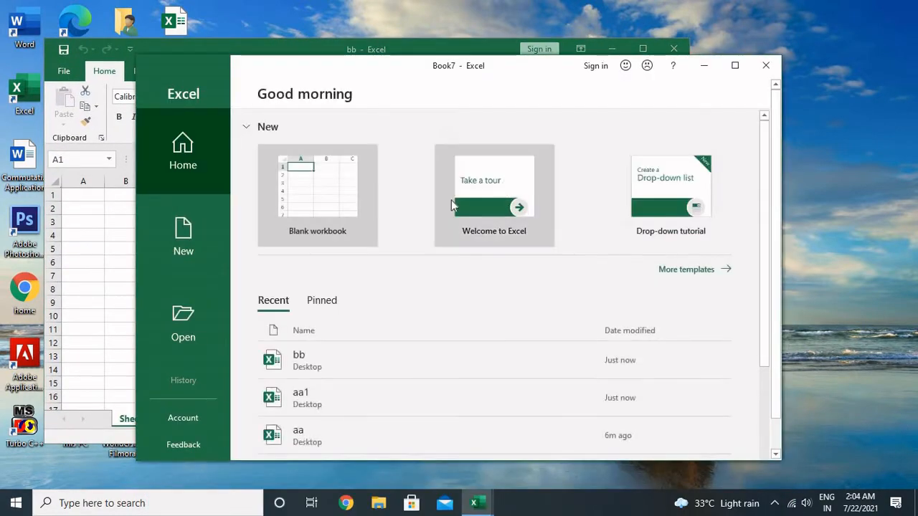
{"action": "left_click", "coordinate": [316, 401]}
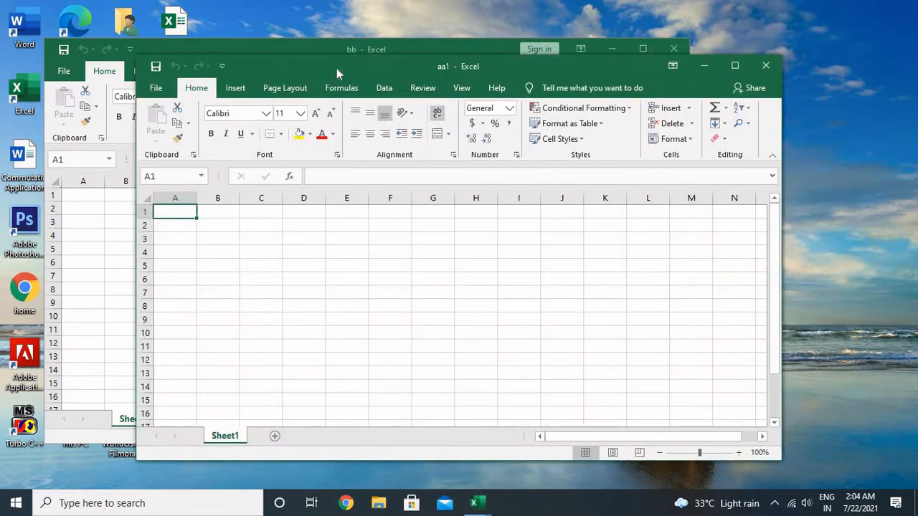
Arrange the aa1 and bb windows next to each other to compare the two workbooks
{"action": "left_click_drag", "start_coordinate": [336, 67], "coordinate": [586, 71]}
{"action": "left_click_drag", "start_coordinate": [398, 45], "coordinate": [297, 46]}
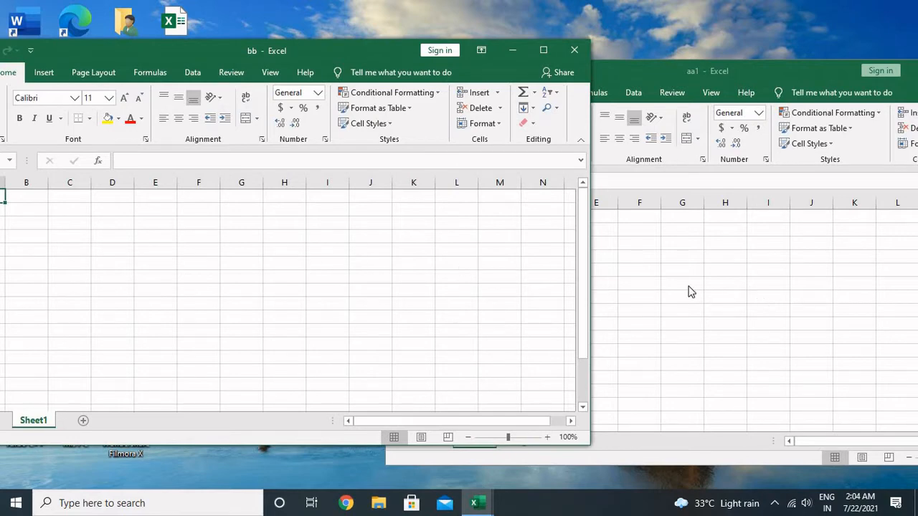
{"action": "left_click", "coordinate": [750, 75]}
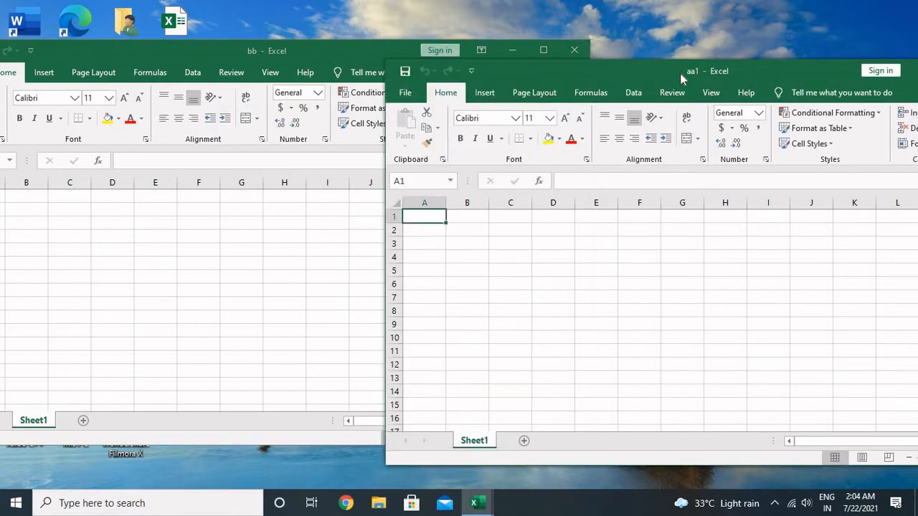
{"action": "left_click_drag", "start_coordinate": [680, 73], "coordinate": [384, 85]}
Close the aa1 workbook and maximize the bb window
{"action": "left_click", "coordinate": [727, 88]}
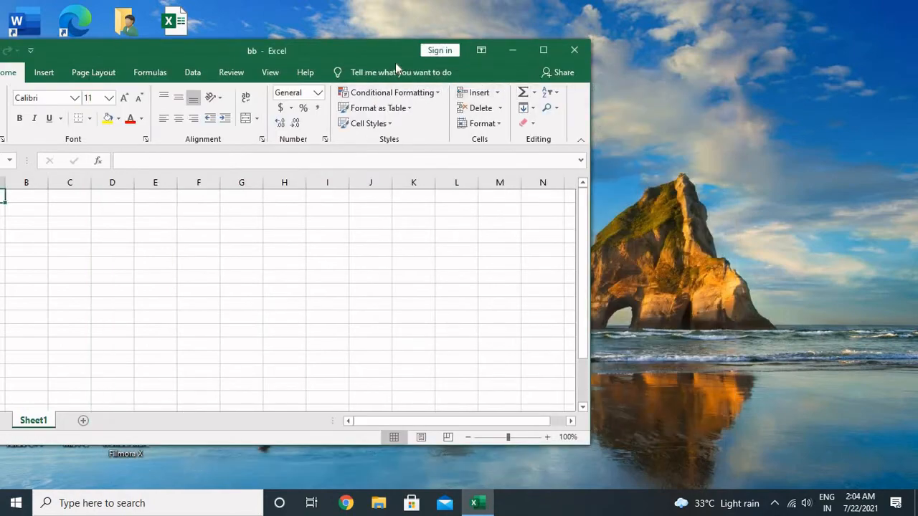
{"action": "left_click_drag", "start_coordinate": [393, 53], "coordinate": [548, 48]}
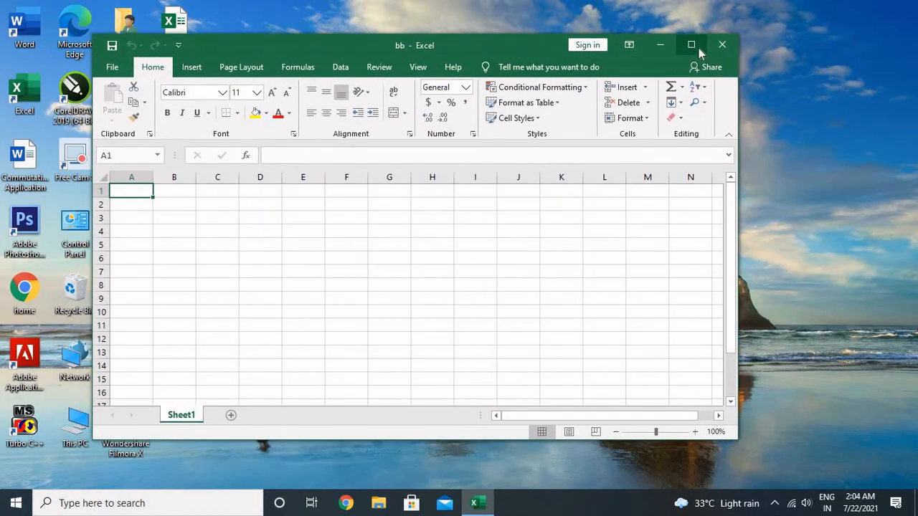
{"action": "left_click", "coordinate": [691, 45]}
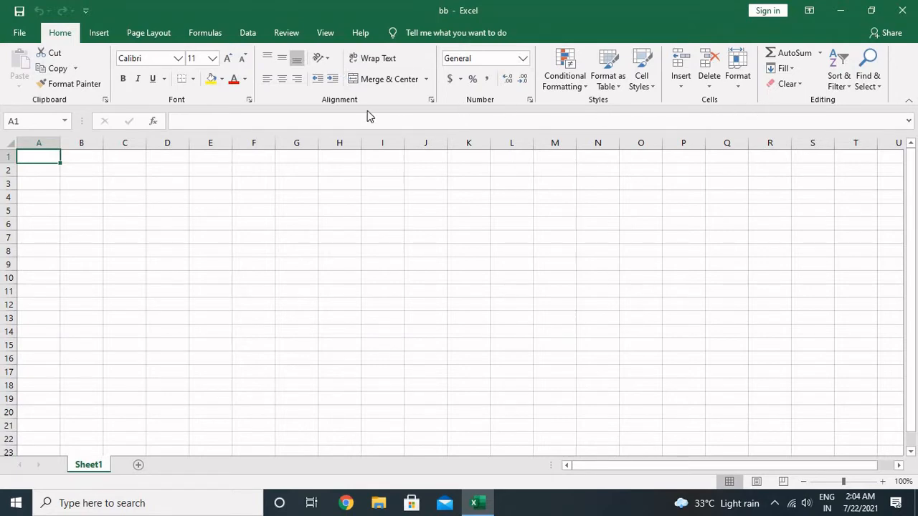
Look through the Insert, Page Layout, Formulas, Data and Review commands, and return to the Home commands
{"action": "left_click", "coordinate": [99, 41]}
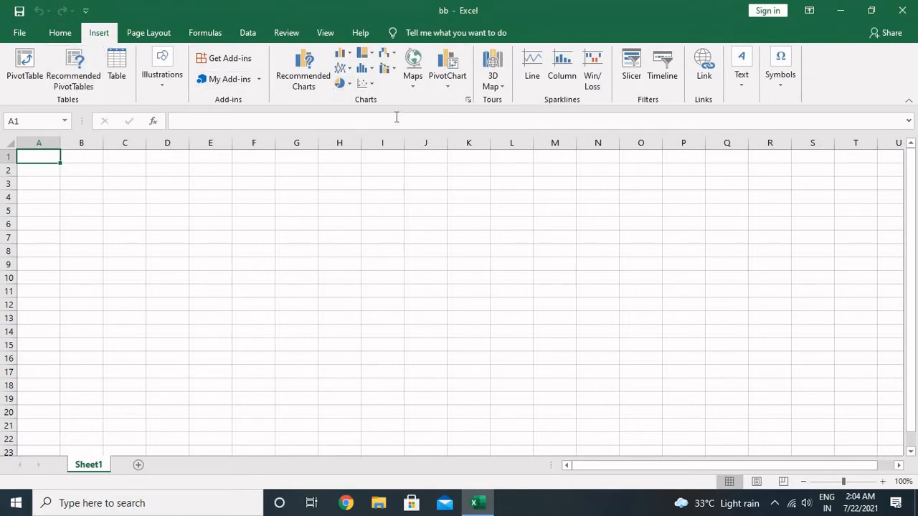
{"action": "left_click", "coordinate": [167, 33]}
{"action": "left_click", "coordinate": [198, 35]}
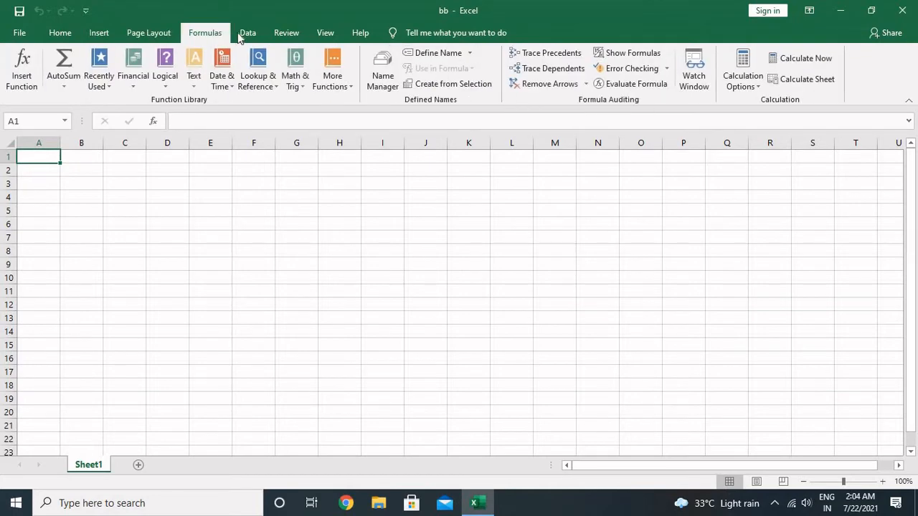
{"action": "left_click", "coordinate": [248, 33]}
{"action": "left_click", "coordinate": [286, 33]}
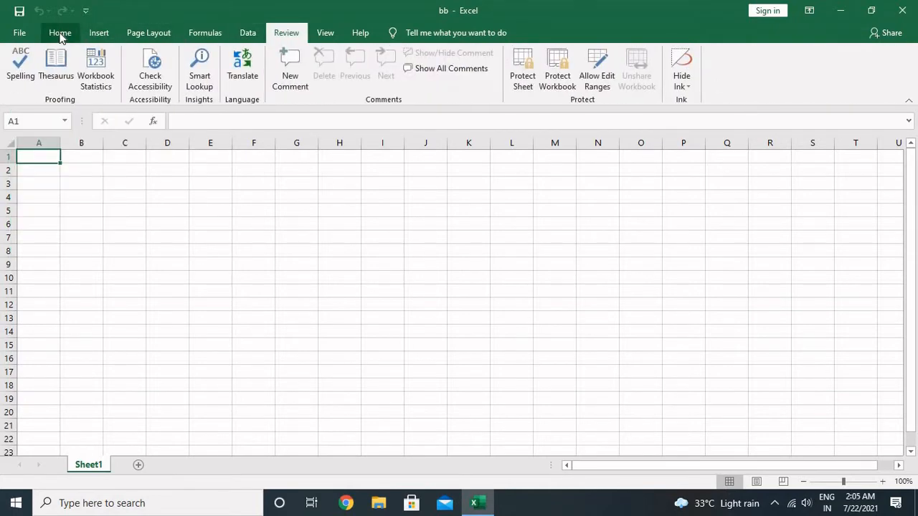
{"action": "left_click", "coordinate": [58, 33]}
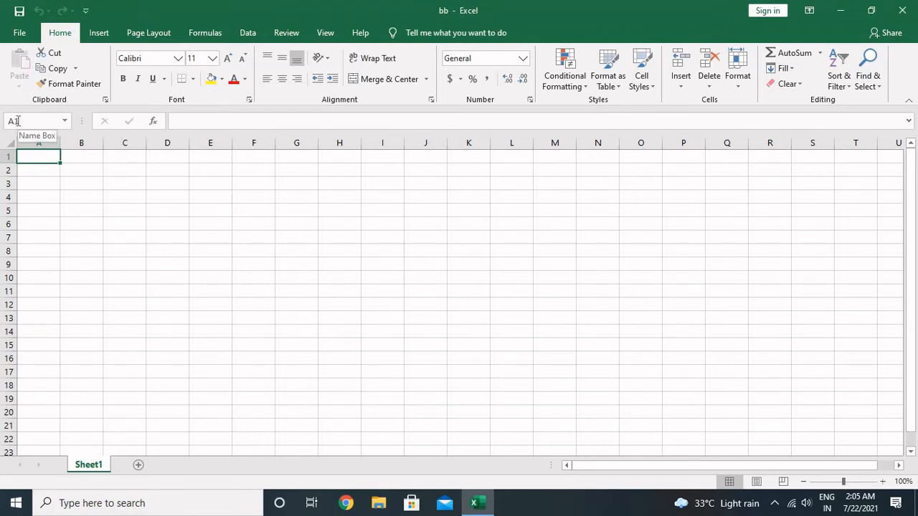
Select individual cells D4, C4, F6, E7 and E6 to examine their addresses in the Name Box
{"action": "left_click", "coordinate": [154, 196]}
{"action": "left_click", "coordinate": [115, 196]}
{"action": "left_click", "coordinate": [240, 224]}
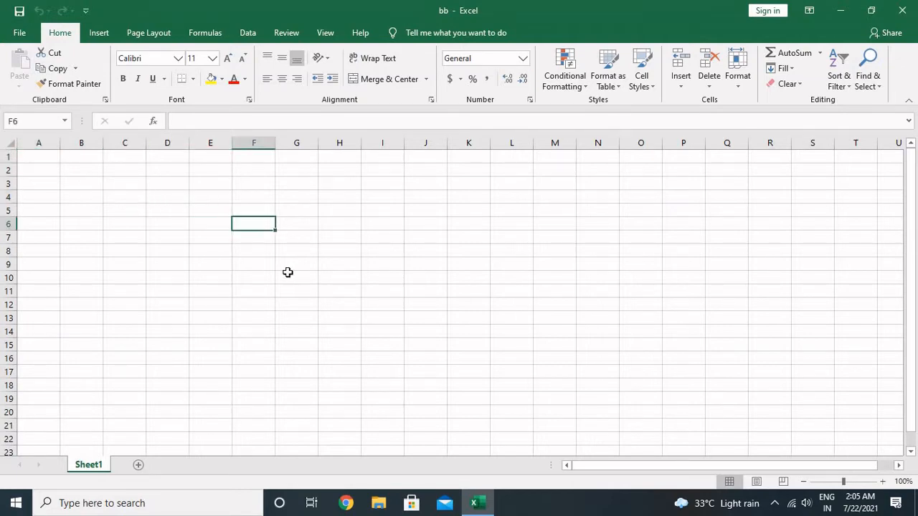
{"action": "left_click", "coordinate": [196, 235]}
{"action": "left_click", "coordinate": [191, 225]}
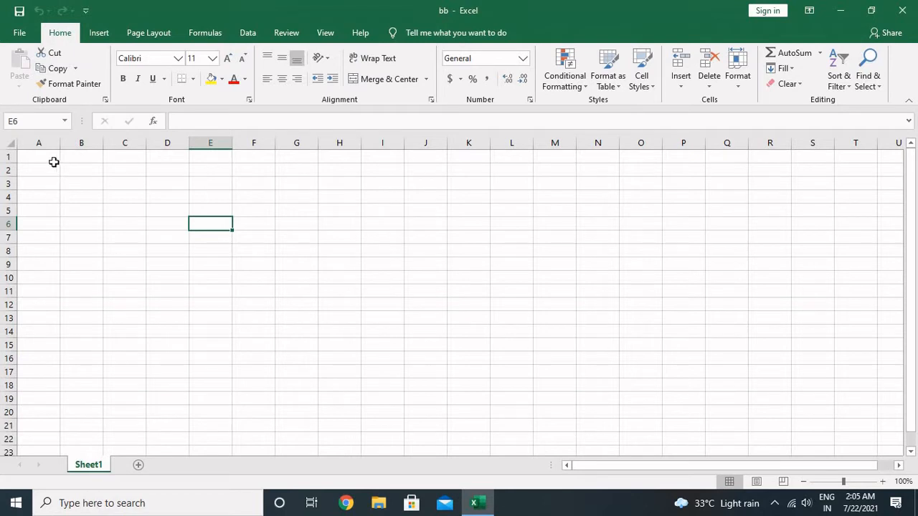
Select columns A through D one at a time, and jump from cell D1 to the last column of row 1
{"action": "left_click", "coordinate": [43, 139]}
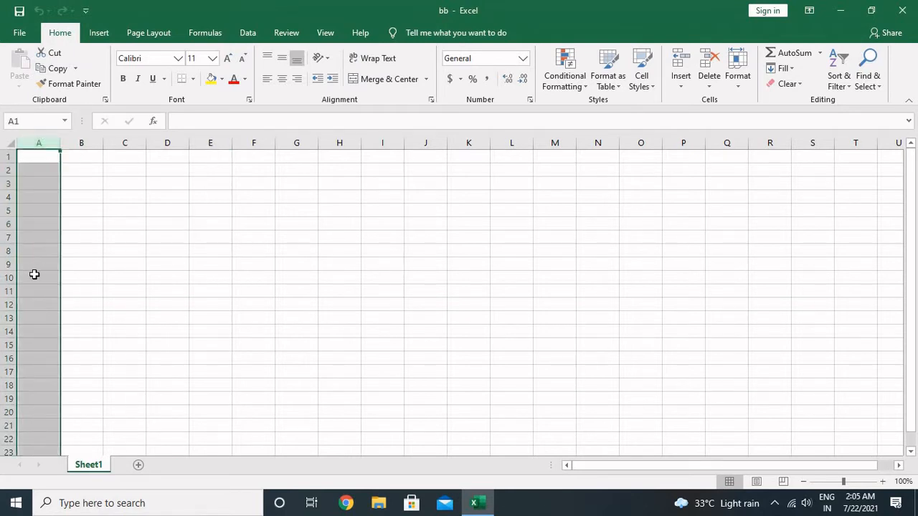
{"action": "left_click", "coordinate": [83, 138]}
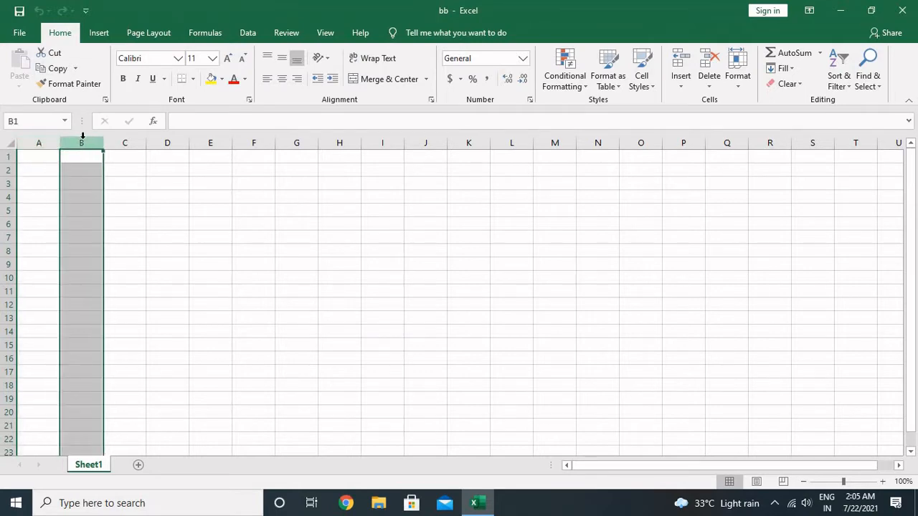
{"action": "left_click", "coordinate": [126, 139]}
{"action": "left_click", "coordinate": [160, 137]}
{"action": "left_click", "coordinate": [170, 159]}
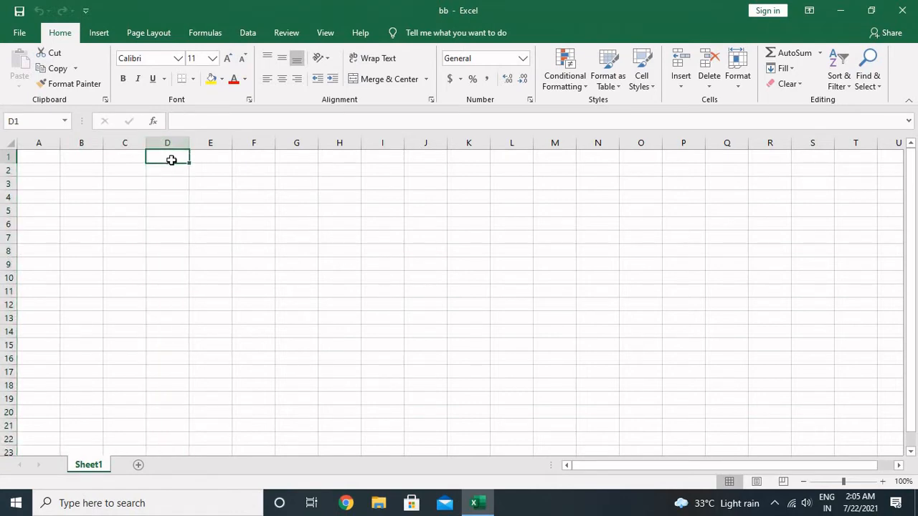
{"action": "key", "text": "ctrl+Right"}
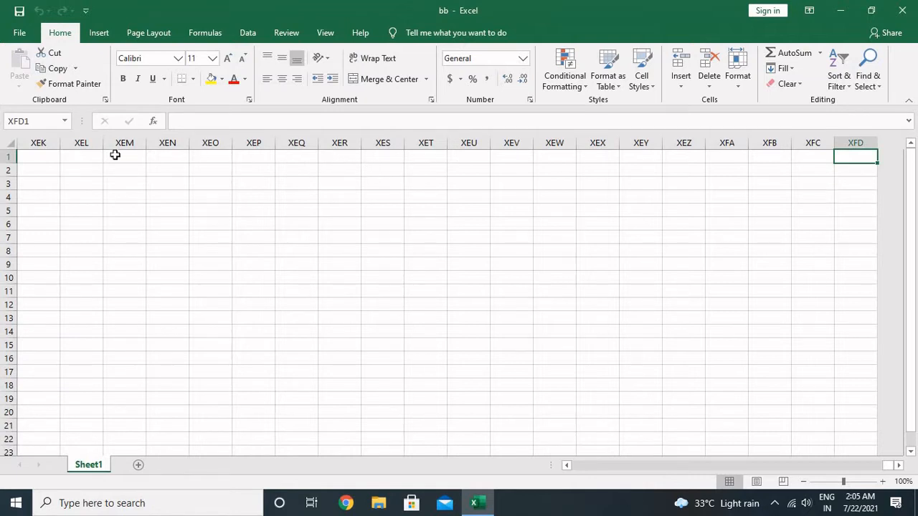
Select rows 1 through 5 one at a time to show whole-row selection
{"action": "left_click", "coordinate": [6, 156]}
{"action": "left_click", "coordinate": [8, 169]}
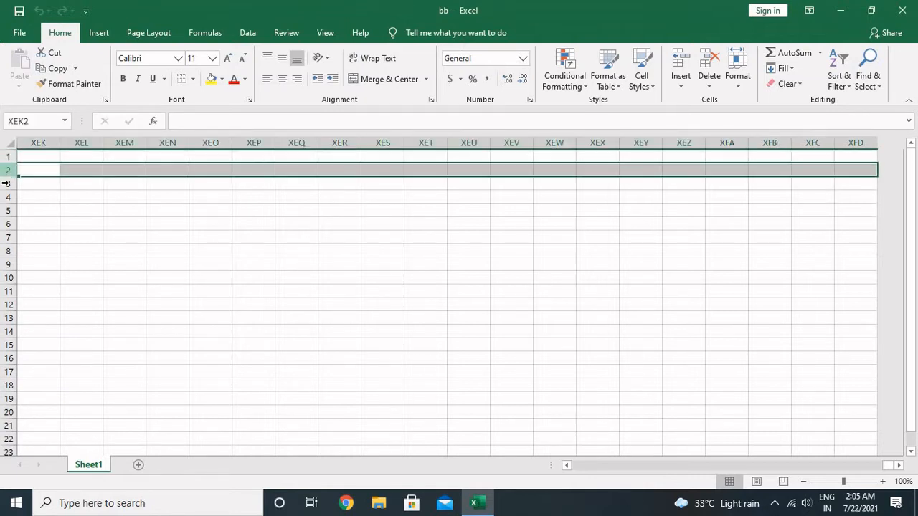
{"action": "left_click", "coordinate": [6, 183]}
{"action": "left_click", "coordinate": [6, 196]}
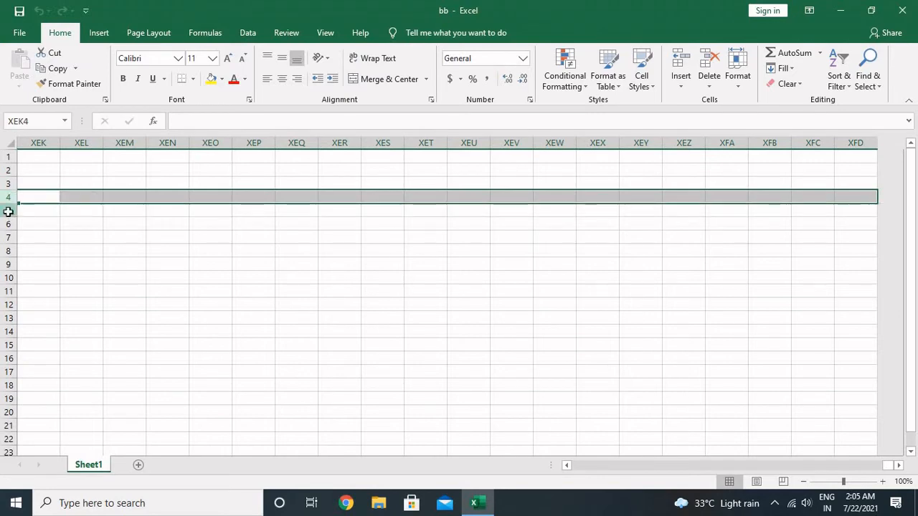
{"action": "left_click", "coordinate": [7, 210]}
Jump from cell XEK5 to the last row of the worksheet and on to its final cell, XFD1048576
{"action": "left_click", "coordinate": [39, 209]}
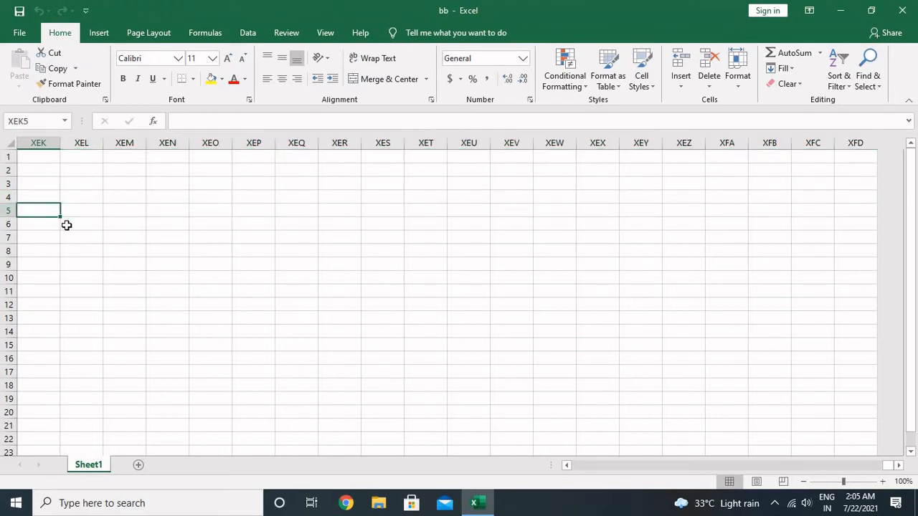
{"action": "key", "text": "ctrl+Down"}
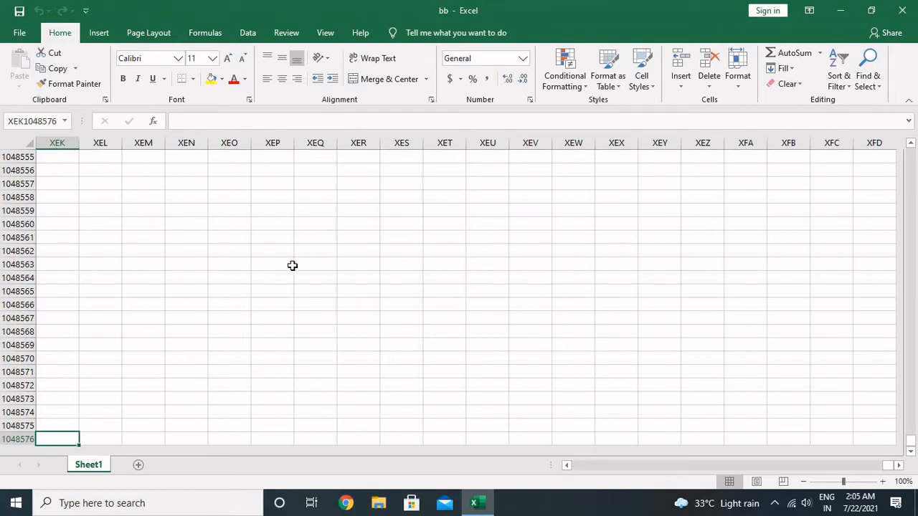
{"action": "key", "text": "ctrl+Right"}
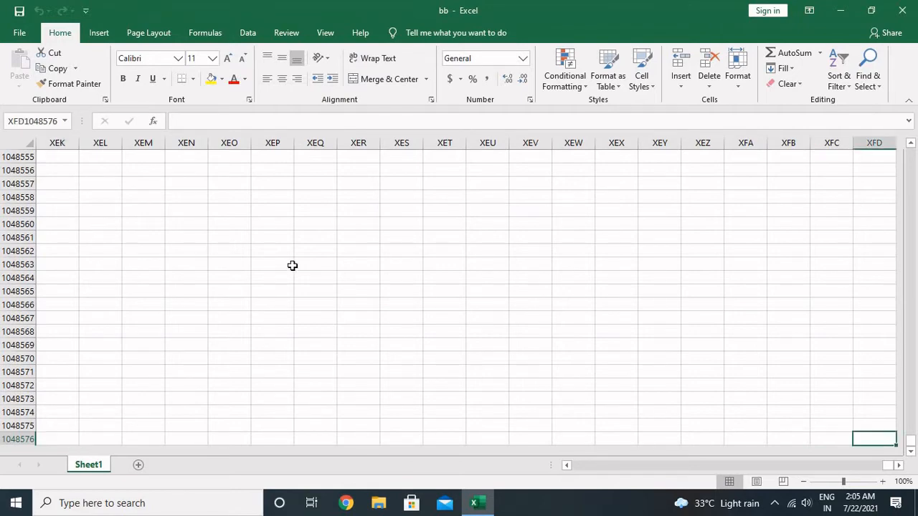
Enter xfd1048576 in the last cell of the worksheet and clear it again
{"action": "type", "text": "xfd"}
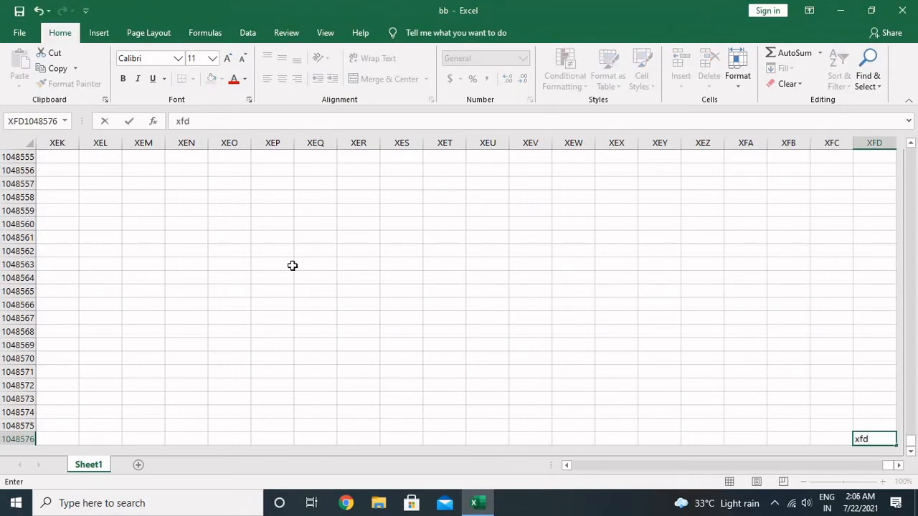
{"action": "type", "text": "1048576"}
{"action": "key", "text": "Return"}
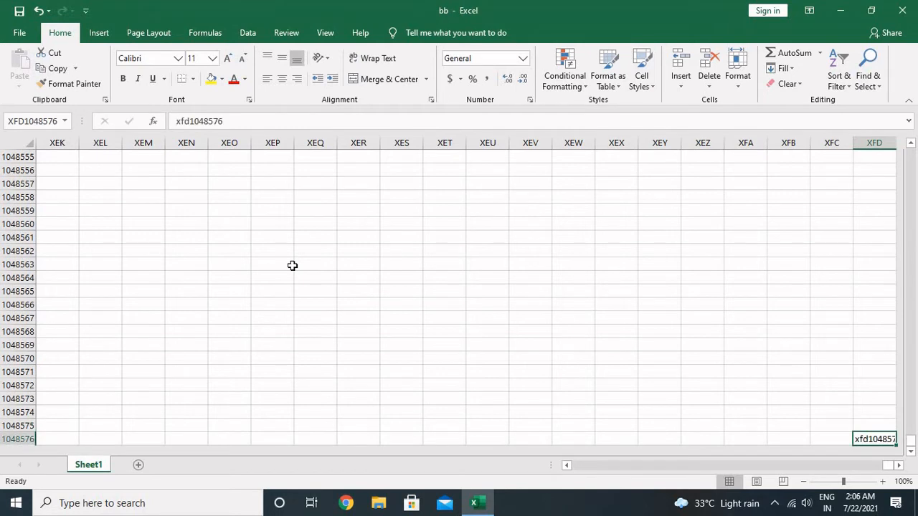
{"action": "key", "text": "Delete"}
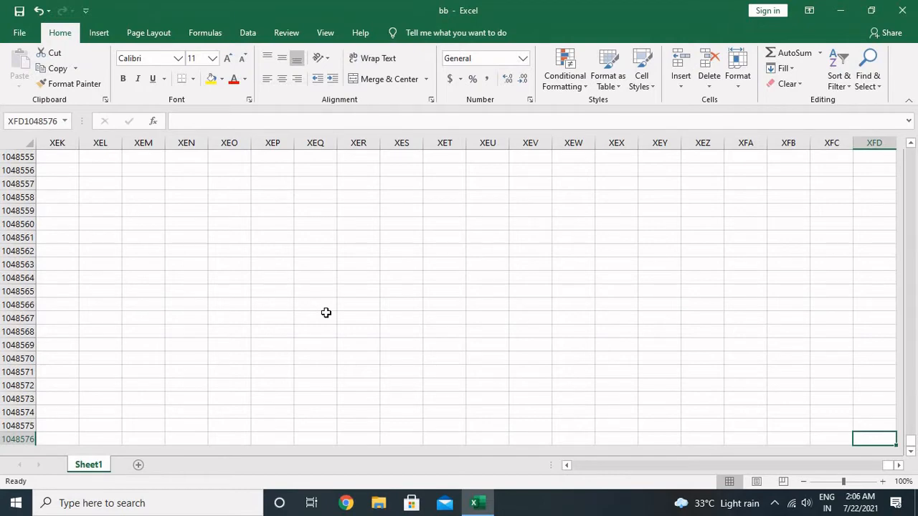
Jump from the worksheet's last cell up to row 1, back to cell A1, and down column A and back
{"action": "key", "text": "ctrl+Up"}
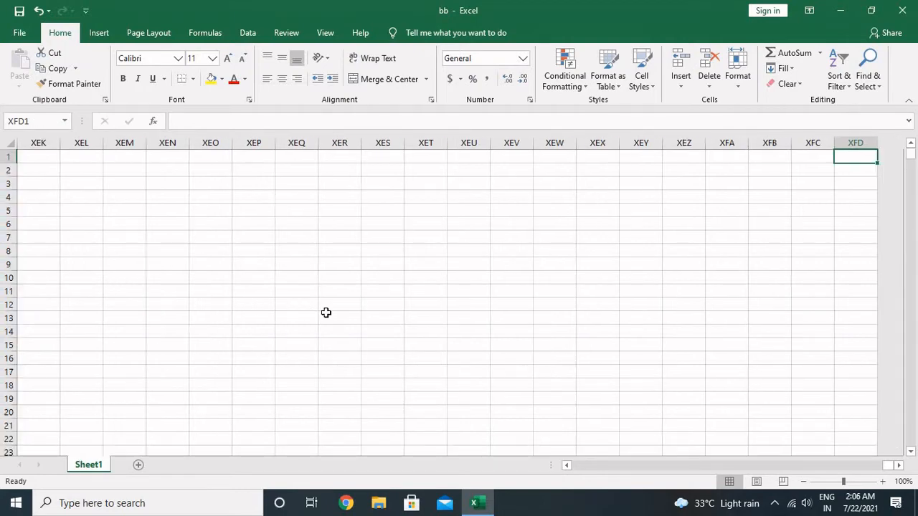
{"action": "key", "text": "Left"}
{"action": "key", "text": "Left"}
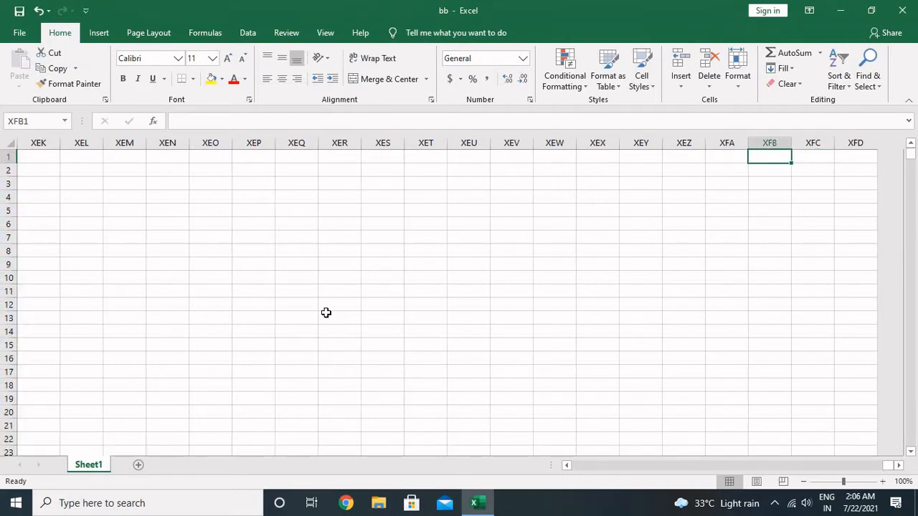
{"action": "key", "text": "ctrl+Left"}
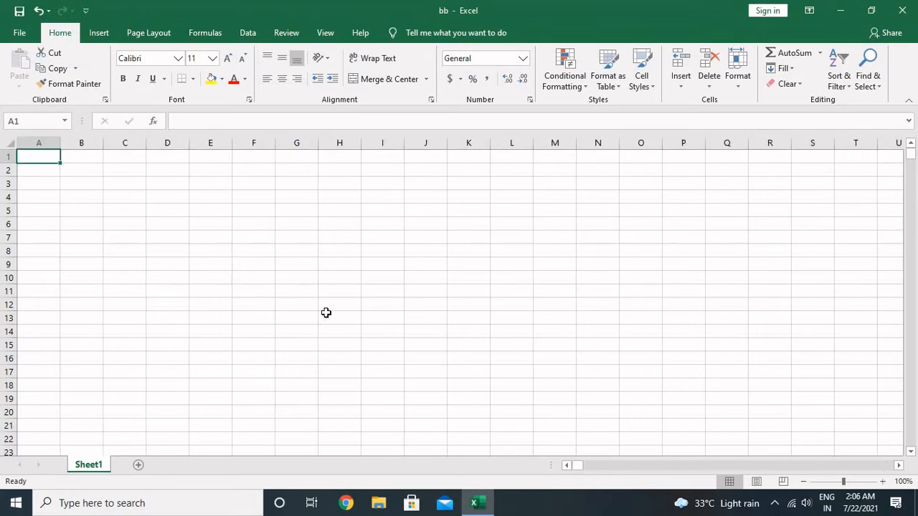
{"action": "key", "text": "ctrl+Down"}
{"action": "key", "text": "ctrl+Up"}
Enter 10 in cell A1 and delete the entry
{"action": "type", "text": "10"}
{"action": "key", "text": "Tab"}
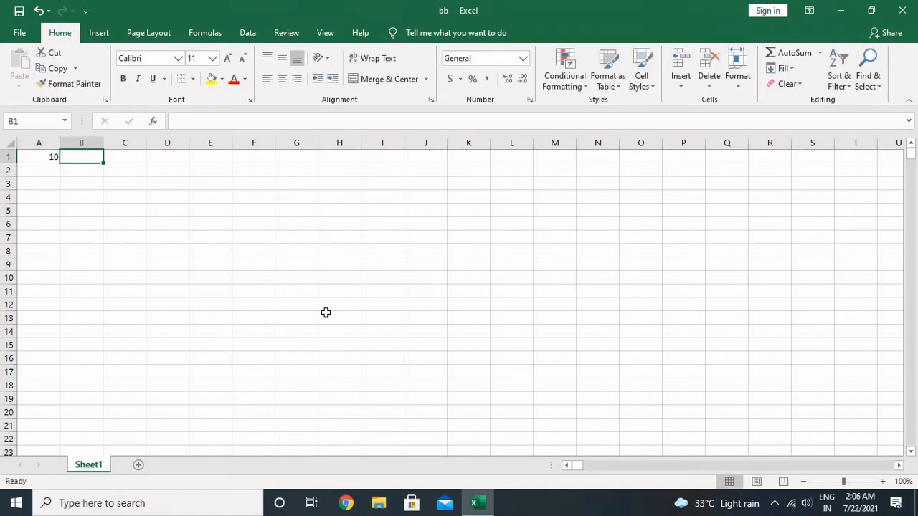
{"action": "key", "text": "Left"}
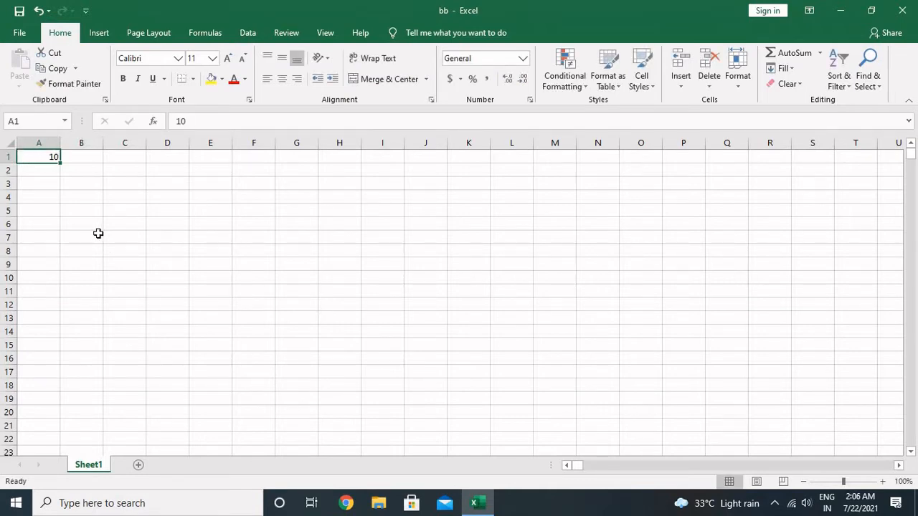
{"action": "key", "text": "Delete"}
Select cells B5, A1, F5 and K7 one at a time to examine their addresses in the Name Box
{"action": "left_click", "coordinate": [86, 208]}
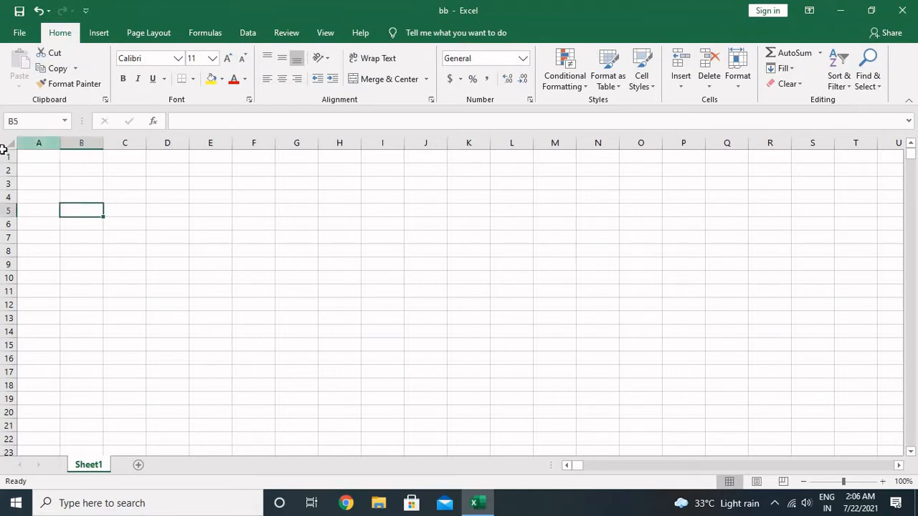
{"action": "left_click", "coordinate": [46, 157]}
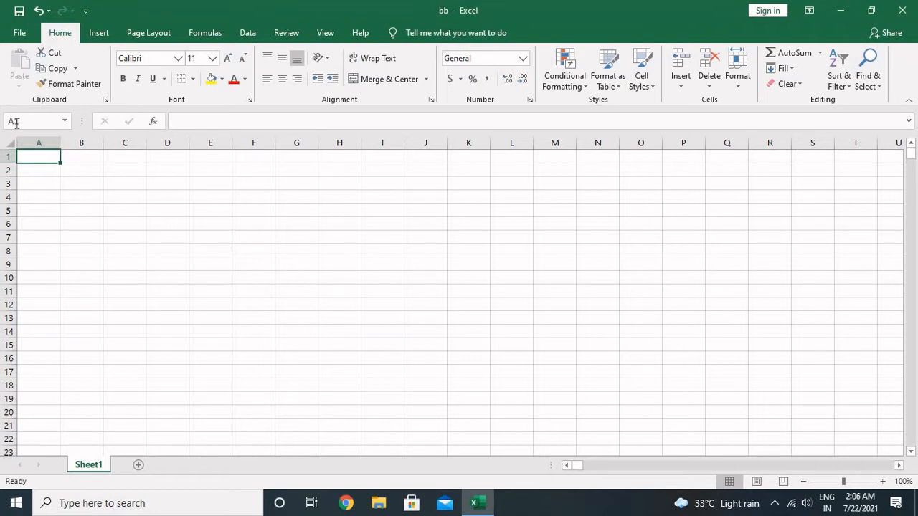
{"action": "left_click", "coordinate": [250, 210]}
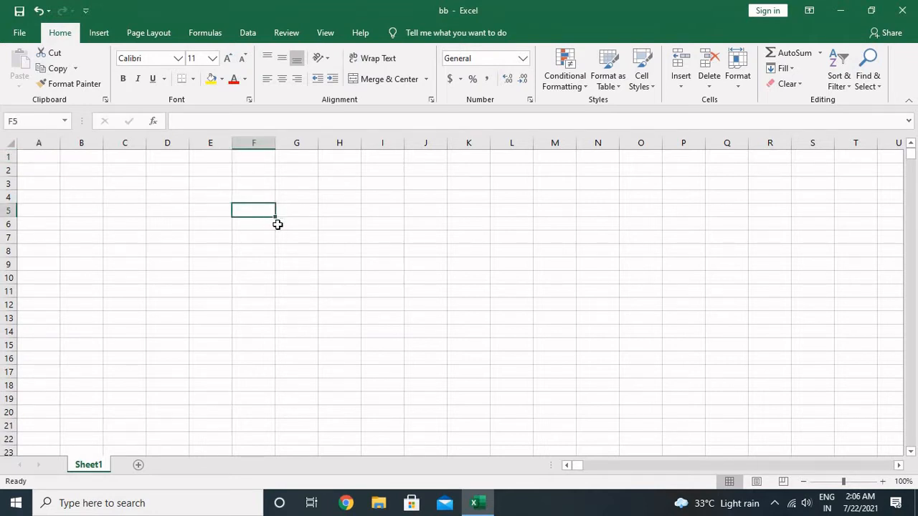
{"action": "left_click", "coordinate": [459, 240]}
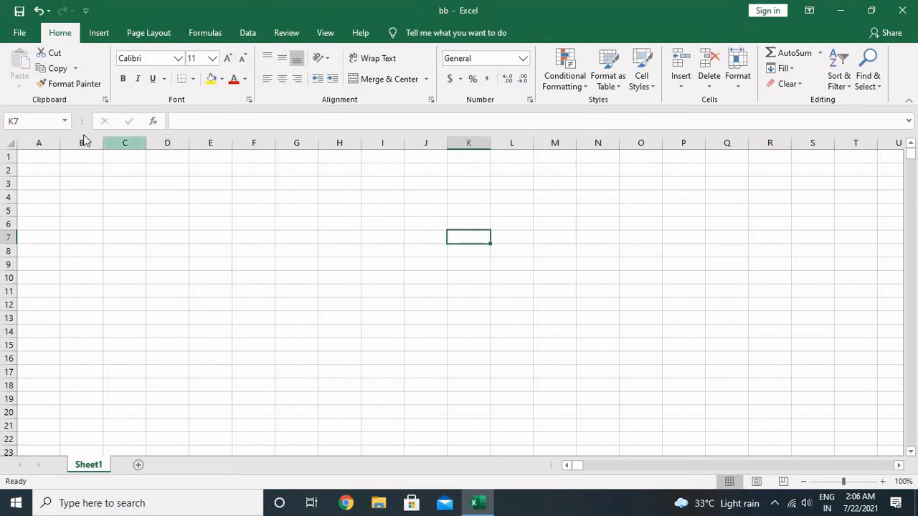
Fill the whole of column K and the whole of row 5 with yellow
{"action": "left_click", "coordinate": [469, 142]}
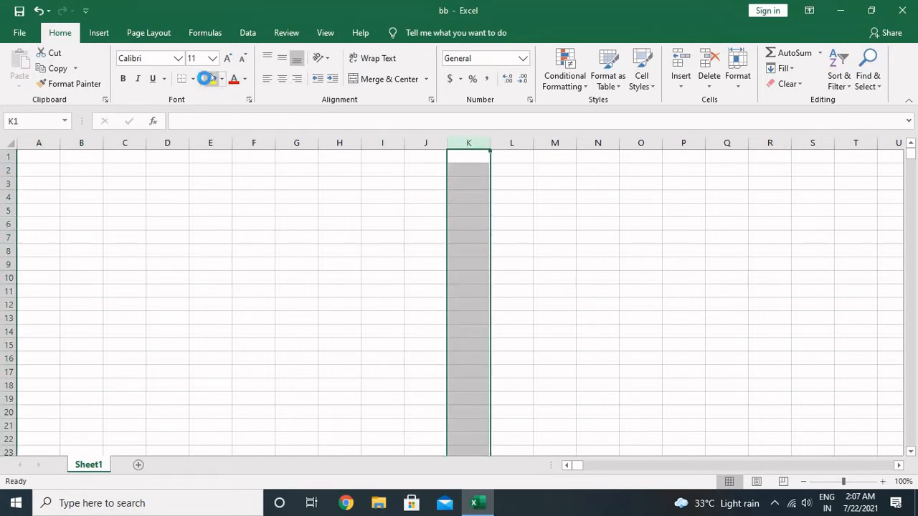
{"action": "left_click", "coordinate": [211, 78]}
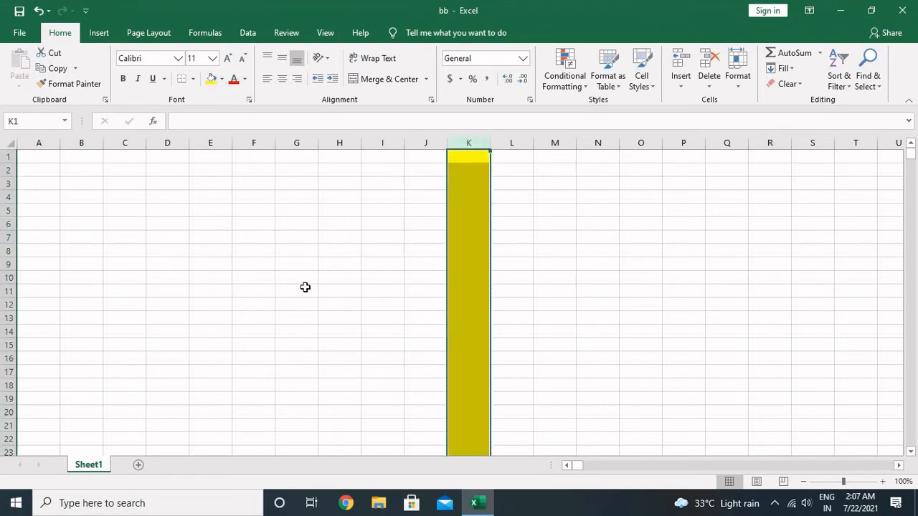
{"action": "left_click", "coordinate": [9, 209]}
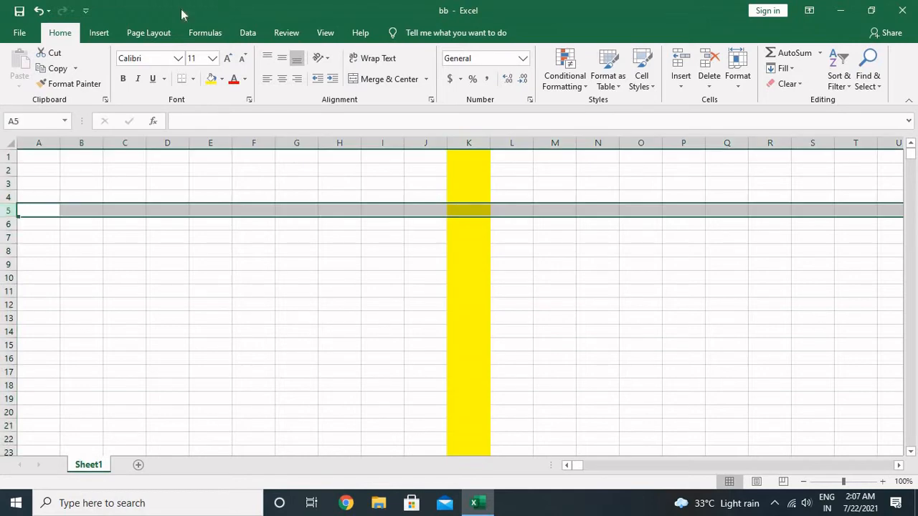
{"action": "left_click", "coordinate": [210, 78]}
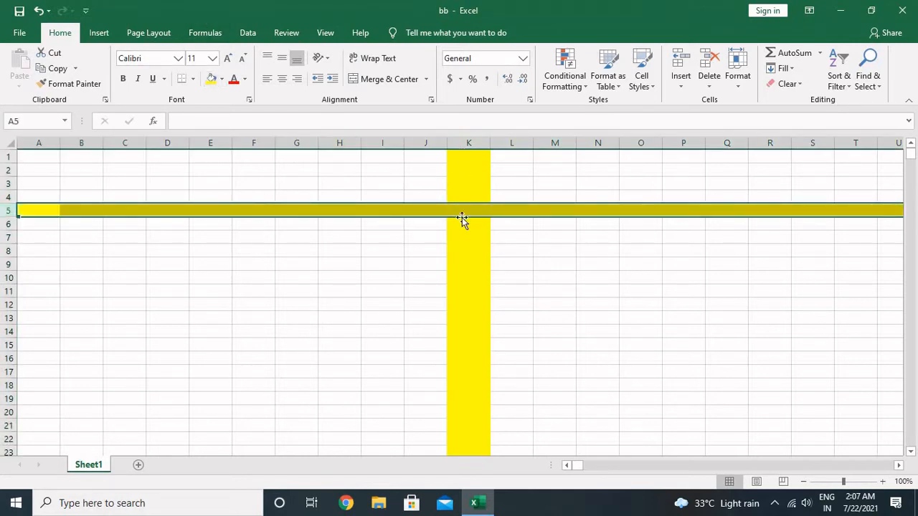
Apply borders to cell K5, where the yellow column and row cross, and fill it with red
{"action": "left_click", "coordinate": [465, 210]}
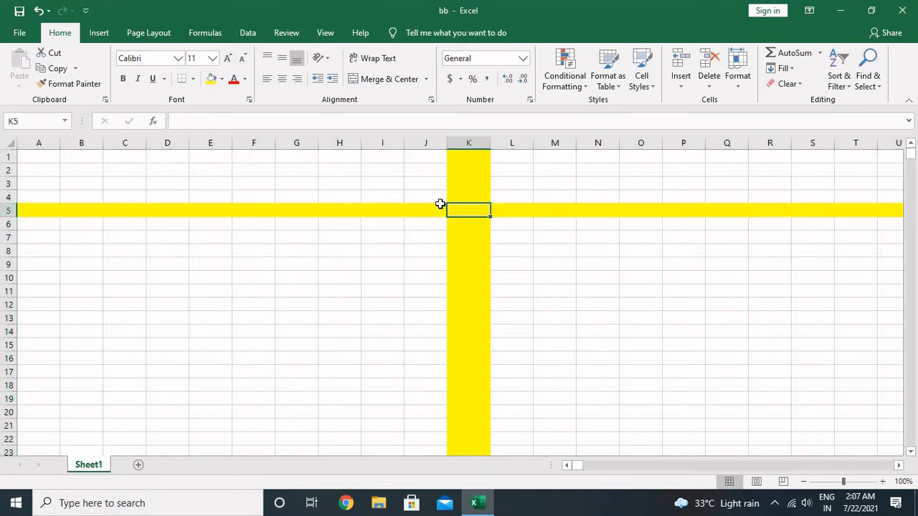
{"action": "left_click", "coordinate": [192, 78]}
{"action": "left_click", "coordinate": [206, 194]}
{"action": "left_click", "coordinate": [221, 78]}
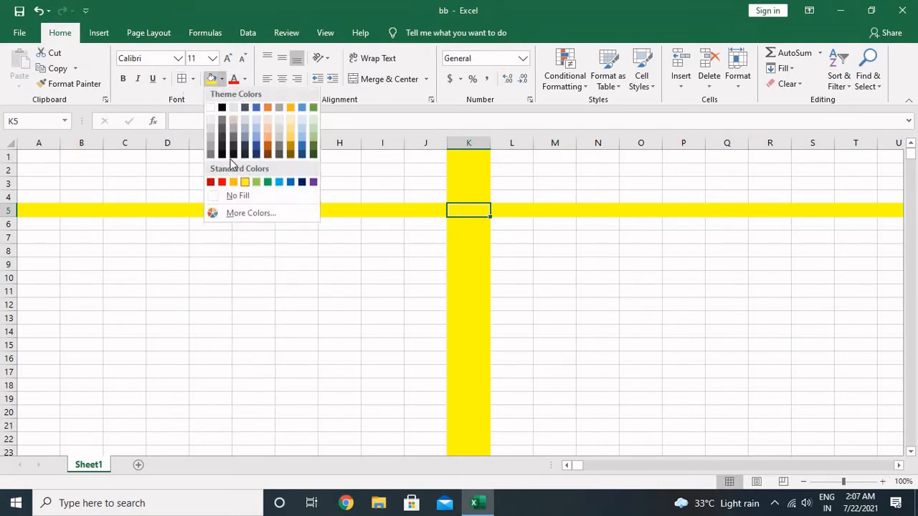
{"action": "left_click", "coordinate": [222, 184]}
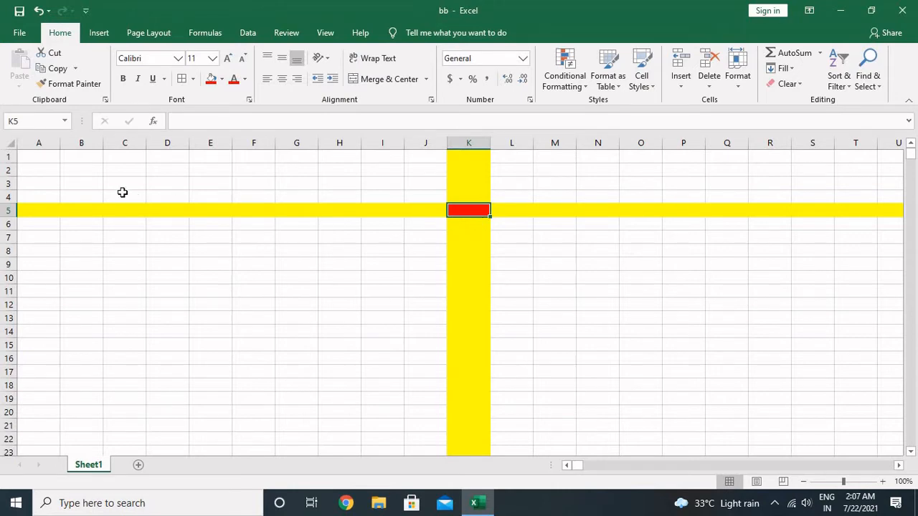
{"action": "left_click", "coordinate": [65, 174]}
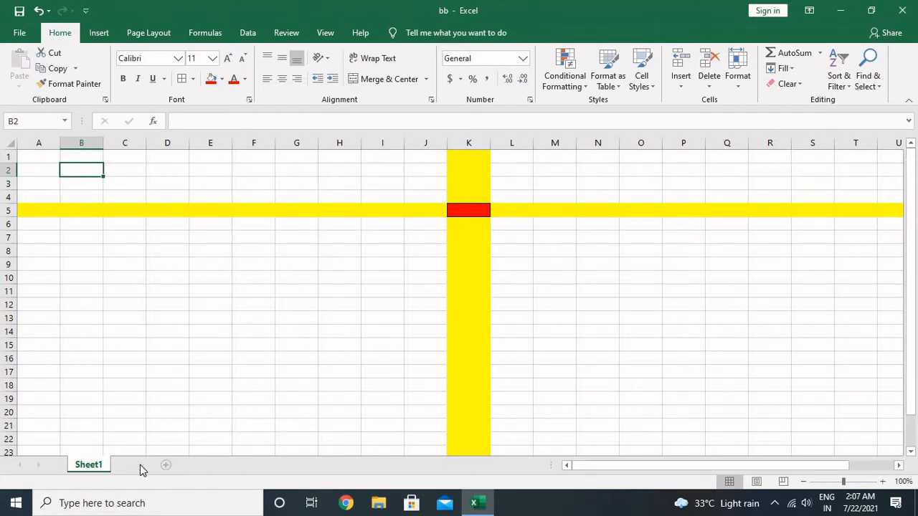
Add a second worksheet and enter 10 in its cell B3
{"action": "left_click", "coordinate": [140, 466]}
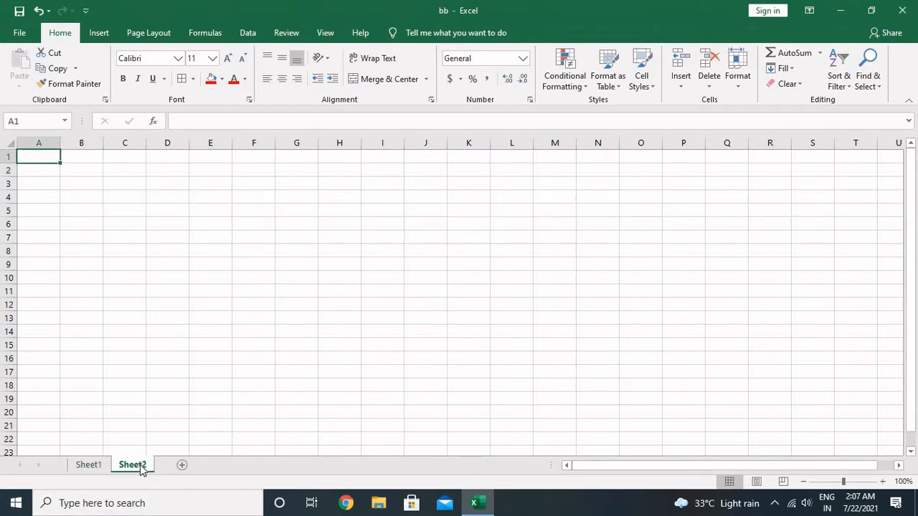
{"action": "left_click", "coordinate": [182, 121]}
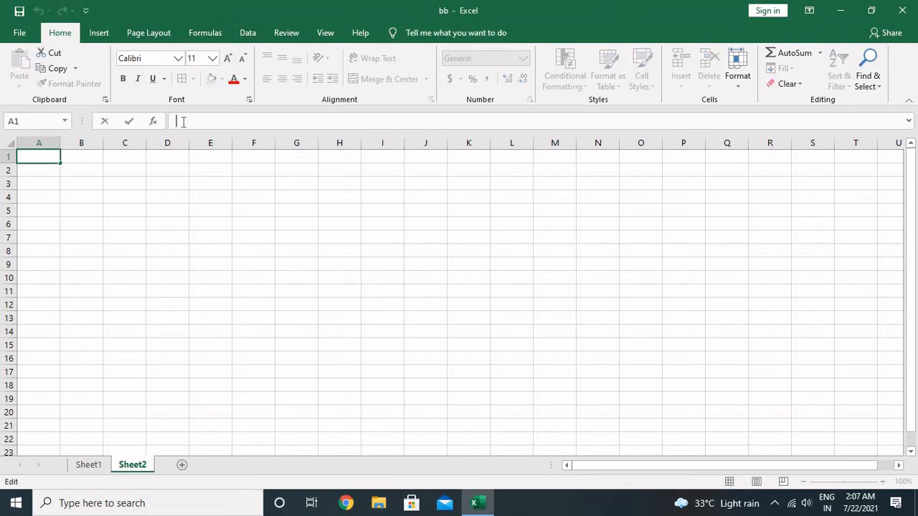
{"action": "left_click", "coordinate": [175, 213]}
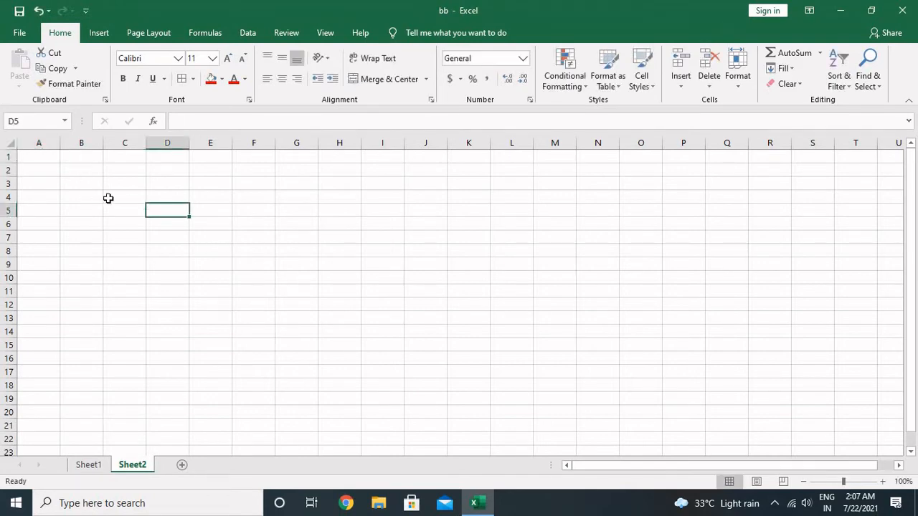
{"action": "left_click", "coordinate": [75, 184]}
{"action": "type", "text": "10"}
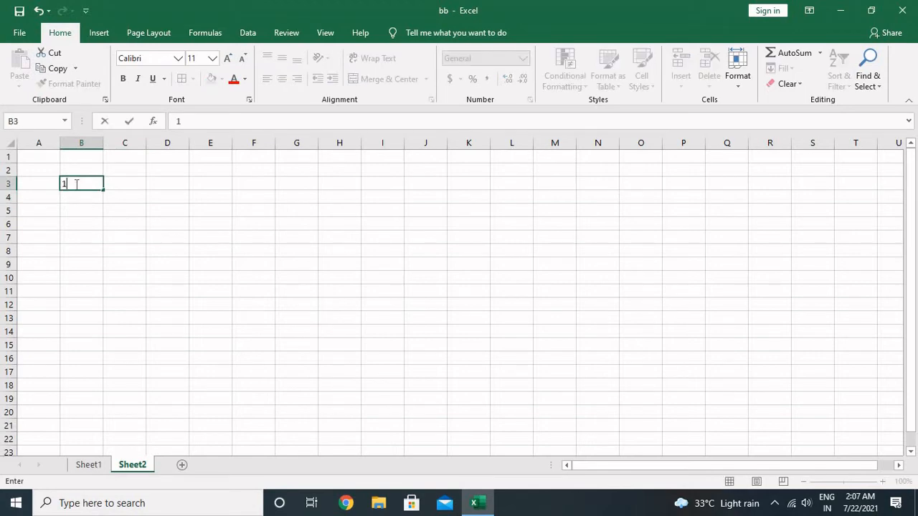
{"action": "key", "text": "Tab"}
{"action": "key", "text": "Tab"}
{"action": "key", "text": "Tab"}
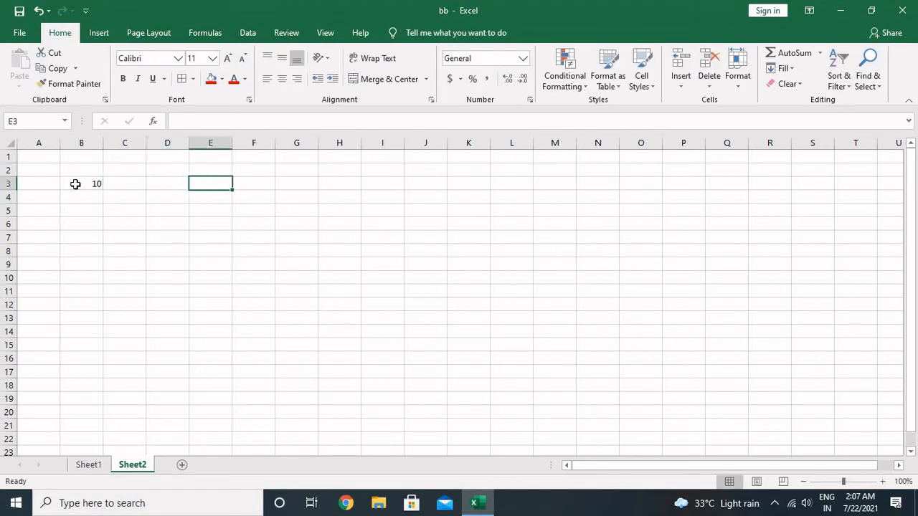
Enter 20 in cell C3 of Sheet2
{"action": "key", "text": "Left"}
{"action": "key", "text": "Left"}
{"action": "key", "text": "Right"}
{"action": "key", "text": "Left"}
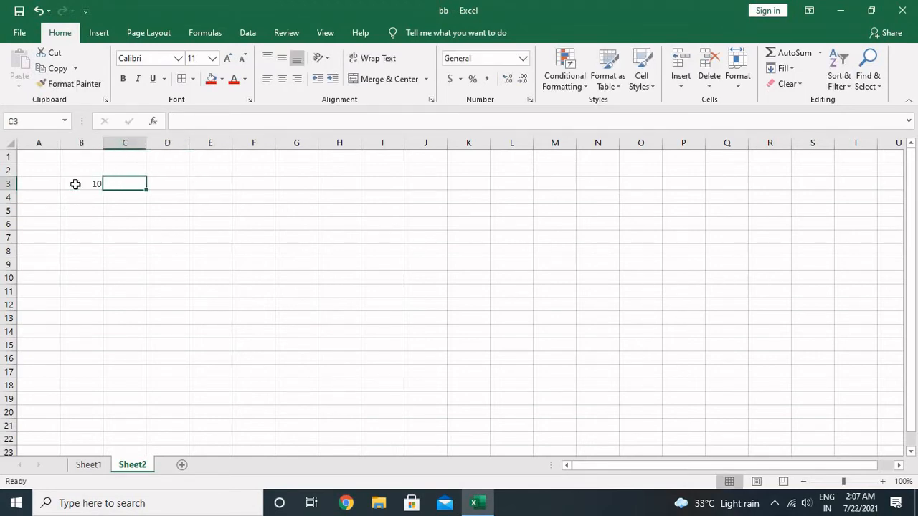
{"action": "type", "text": "20"}
{"action": "key", "text": "Right"}
{"action": "key", "text": "Right"}
{"action": "key", "text": "Right"}
{"action": "key", "text": "Right"}
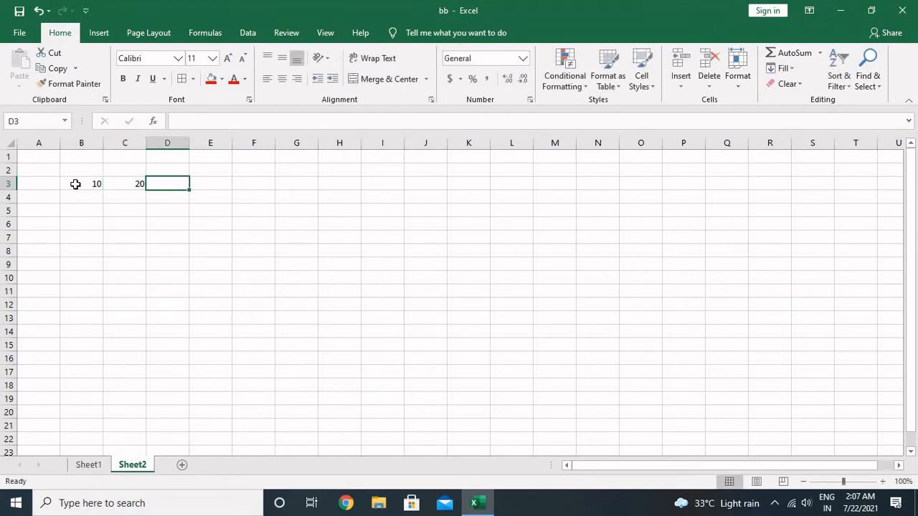
Enter the formula =B3+C3 in cell E3 and select the cell to inspect its formula
{"action": "key", "text": "Left"}
{"action": "key", "text": "Left"}
{"action": "key", "text": "Right"}
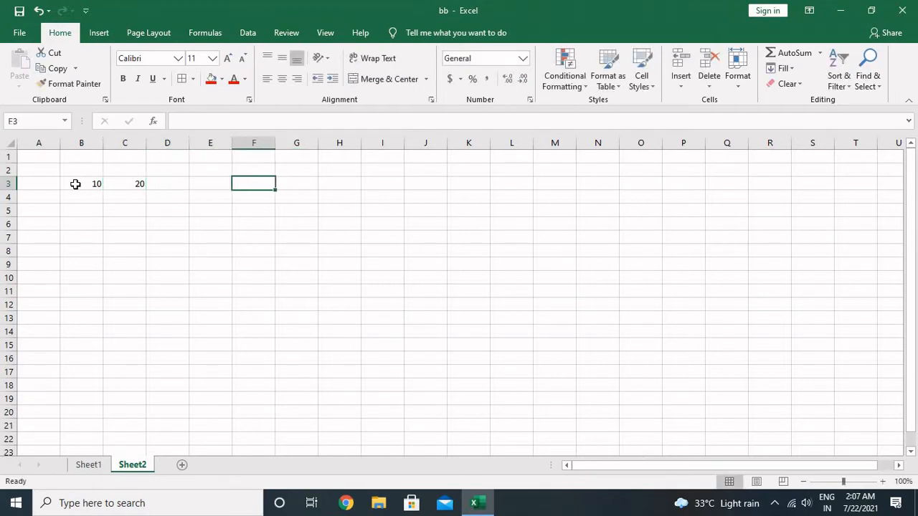
{"action": "key", "text": "Left"}
{"action": "type", "text": "="}
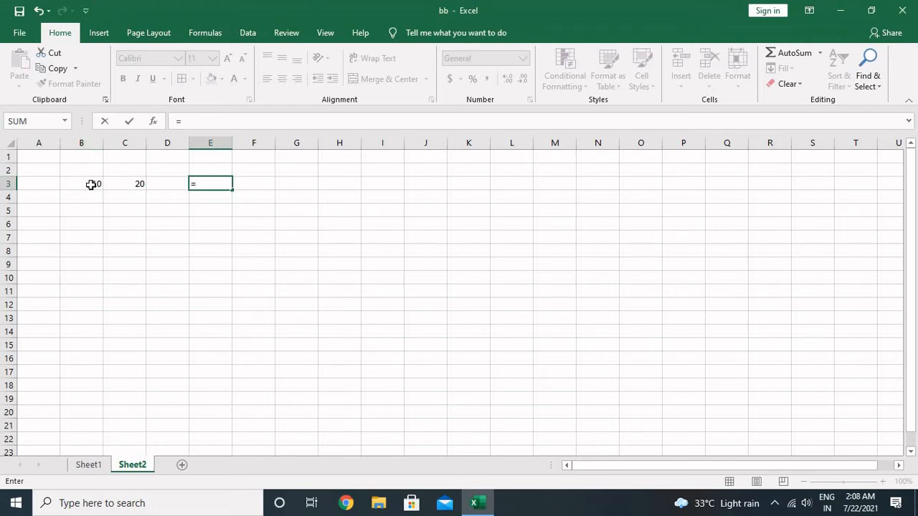
{"action": "type", "text": "b3+"}
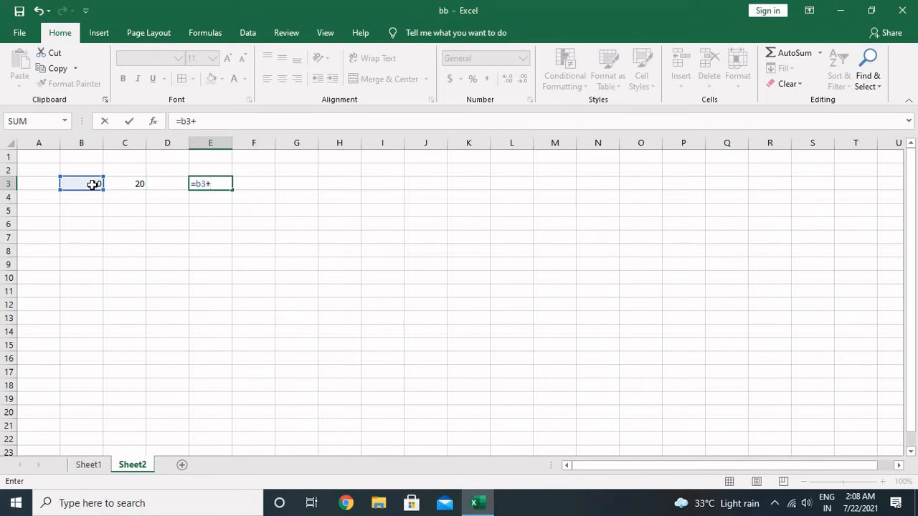
{"action": "left_click", "coordinate": [138, 185]}
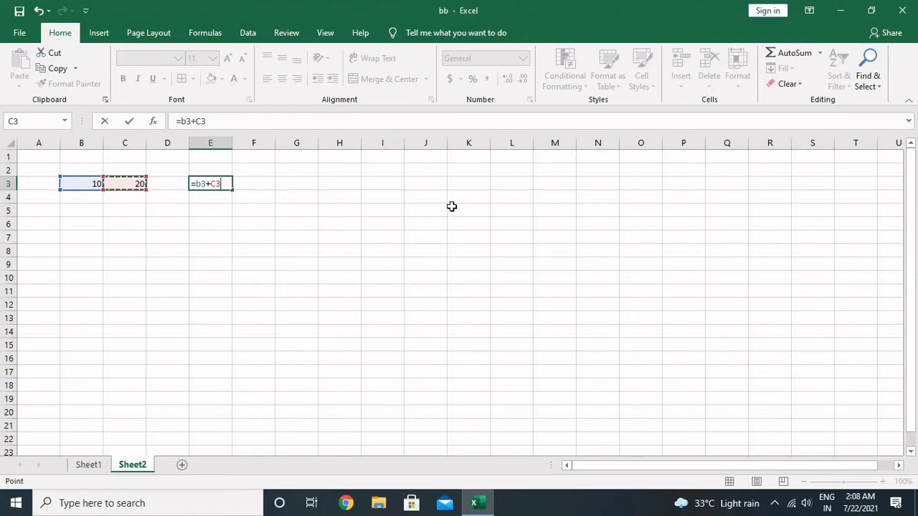
{"action": "key", "text": "Return"}
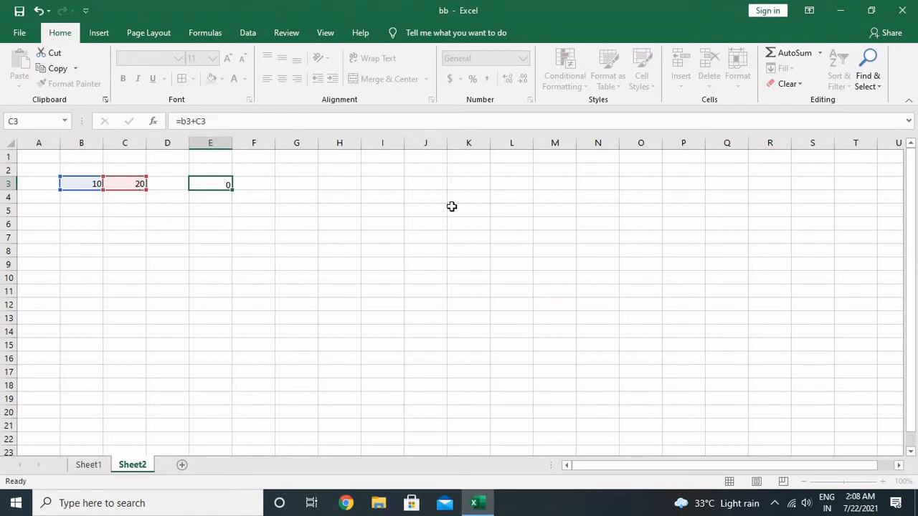
{"action": "left_click", "coordinate": [216, 184]}
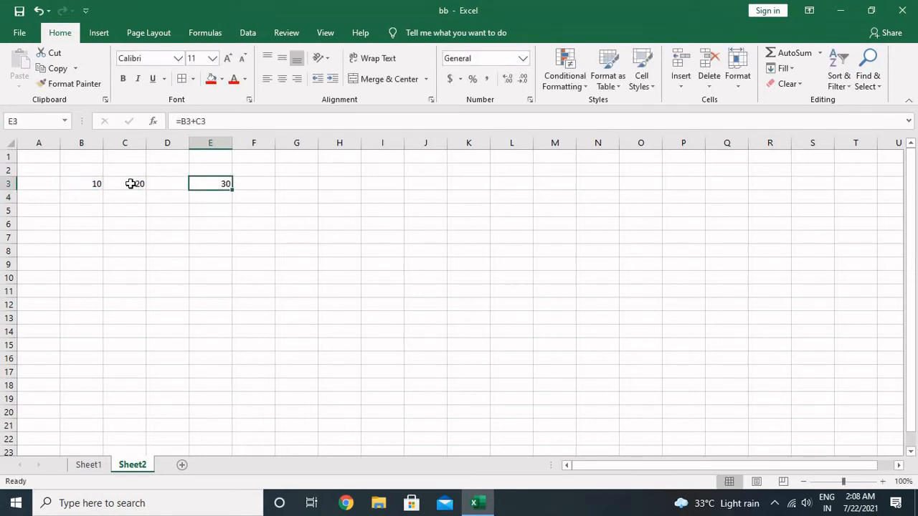
Fill cells B3 and C3 with red to highlight the numbers used in the formula
{"action": "left_click", "coordinate": [76, 184]}
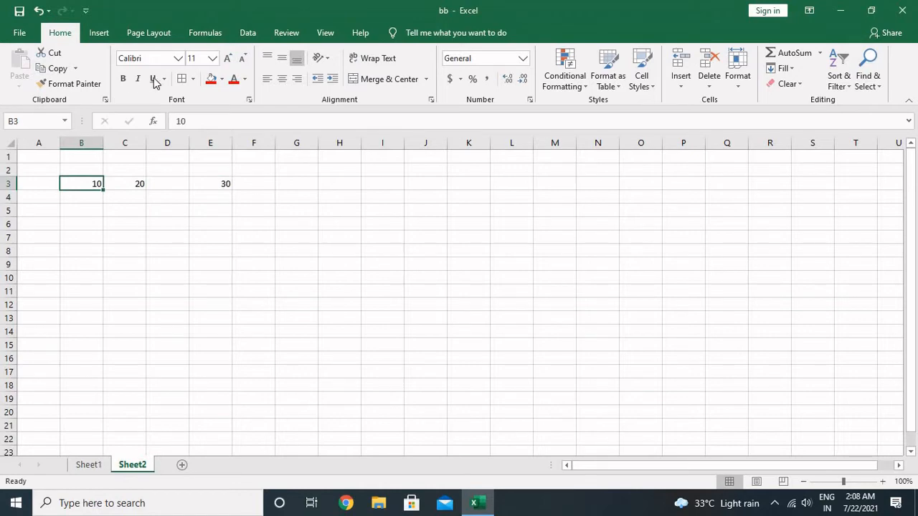
{"action": "left_click", "coordinate": [212, 81]}
{"action": "left_click", "coordinate": [143, 184]}
{"action": "left_click", "coordinate": [217, 81]}
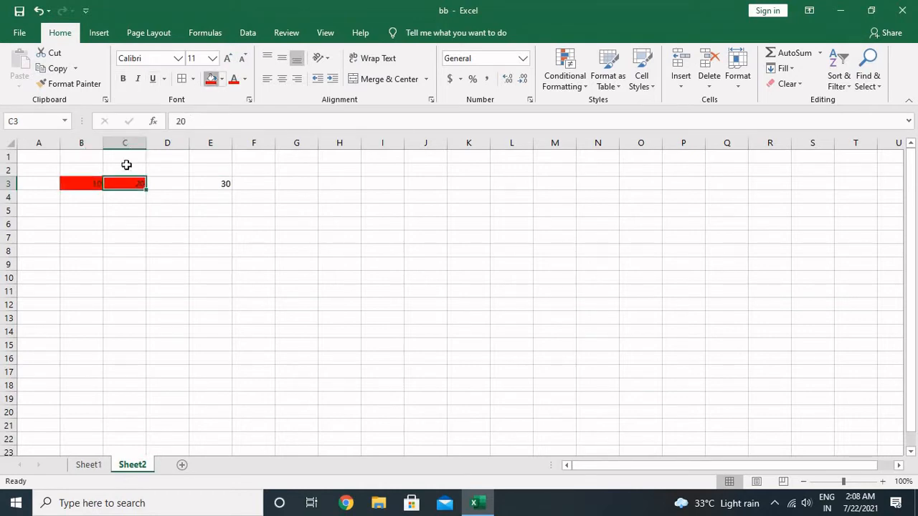
Format the numbers in cells B3 and C3 with white, bold, italic text
{"action": "left_click_drag", "start_coordinate": [92, 182], "coordinate": [127, 182]}
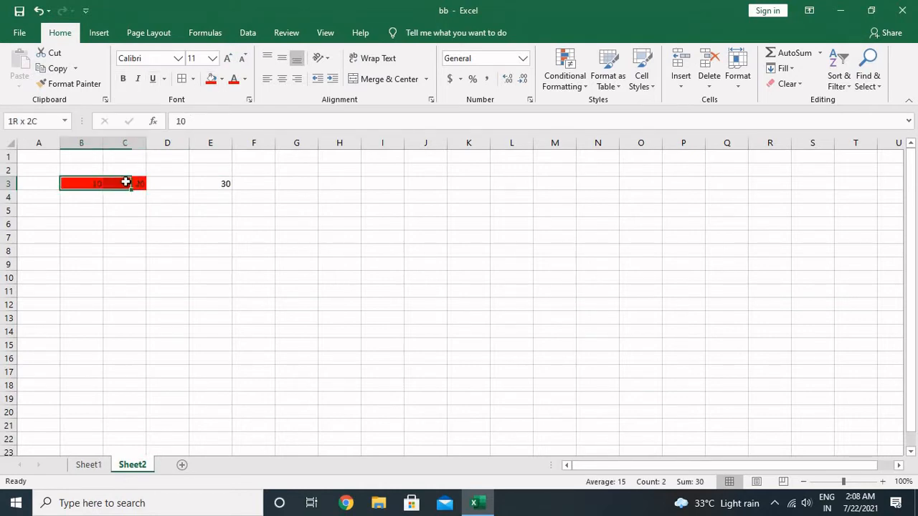
{"action": "left_click", "coordinate": [245, 80]}
{"action": "left_click", "coordinate": [233, 126]}
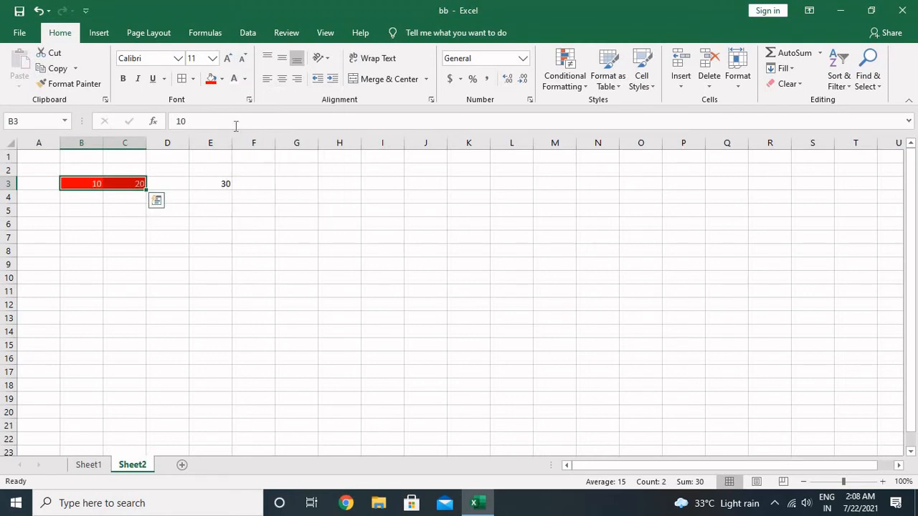
{"action": "left_click", "coordinate": [123, 79]}
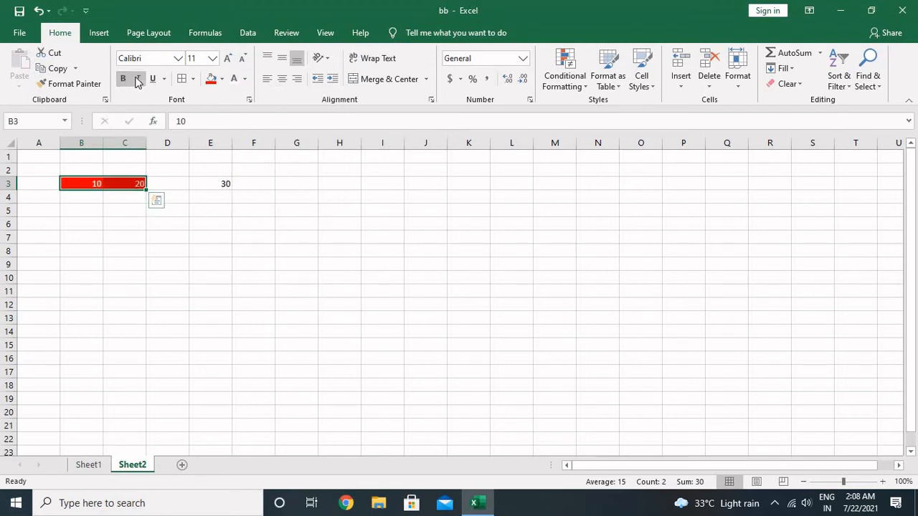
{"action": "left_click", "coordinate": [137, 79]}
{"action": "left_click", "coordinate": [247, 184]}
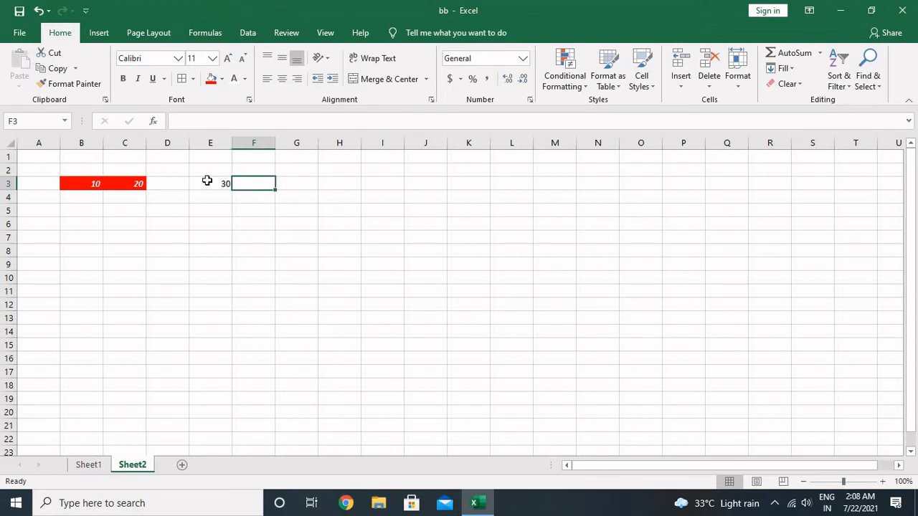
Enter the label add in cell E2 above the sum
{"action": "left_click", "coordinate": [213, 172]}
{"action": "type", "text": "add"}
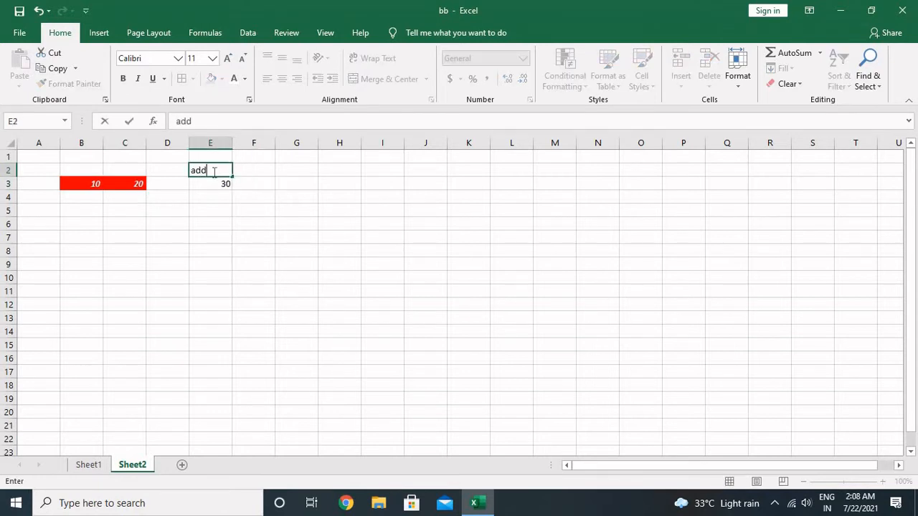
{"action": "key", "text": "Tab"}
Enter the formula =C3-B3 in cell F3 and select the cell to inspect its formula
{"action": "key", "text": "Down"}
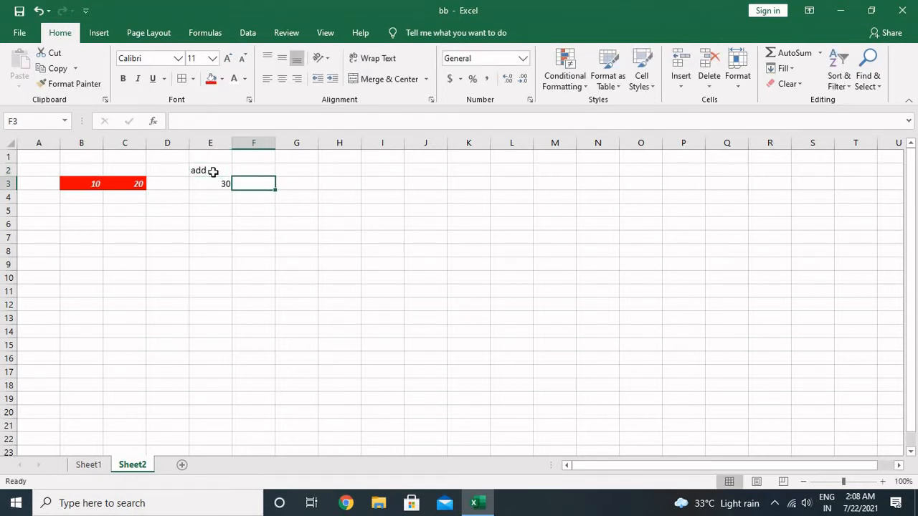
{"action": "type", "text": "="}
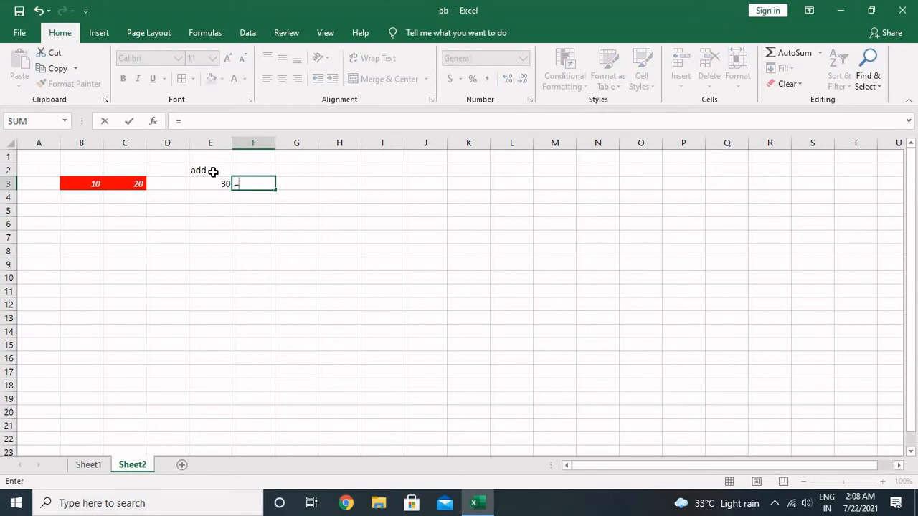
{"action": "left_click", "coordinate": [125, 180]}
{"action": "type", "text": "-"}
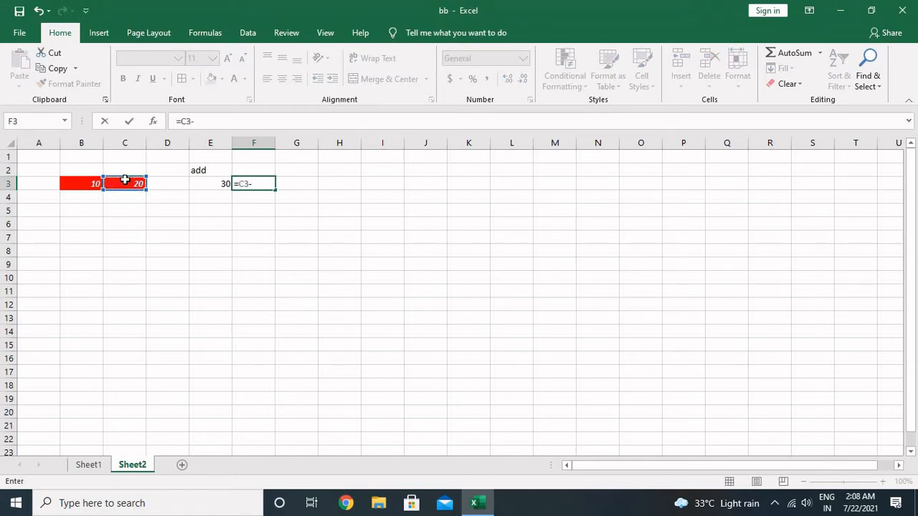
{"action": "left_click", "coordinate": [94, 183]}
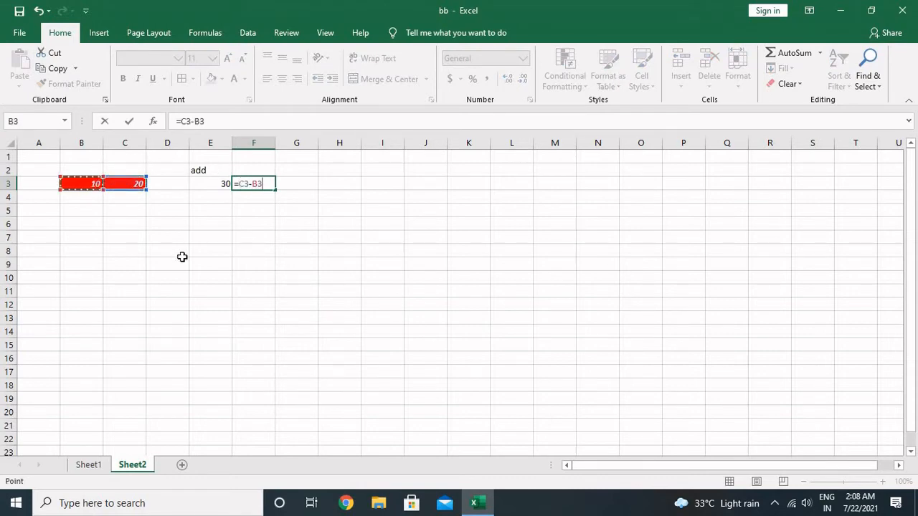
{"action": "key", "text": "Return"}
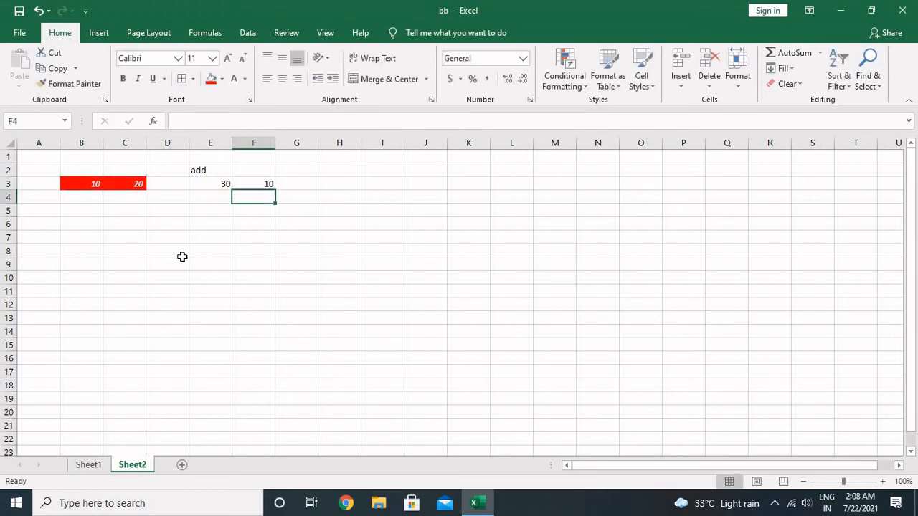
{"action": "left_click", "coordinate": [255, 185]}
Enter the label minus in cell F2 and the label multiply in cell G2
{"action": "left_click", "coordinate": [253, 167]}
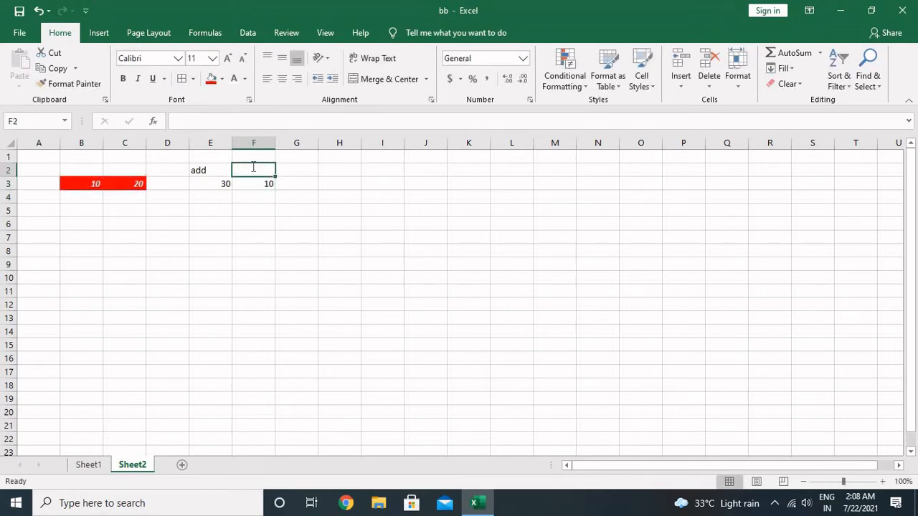
{"action": "type", "text": "minus"}
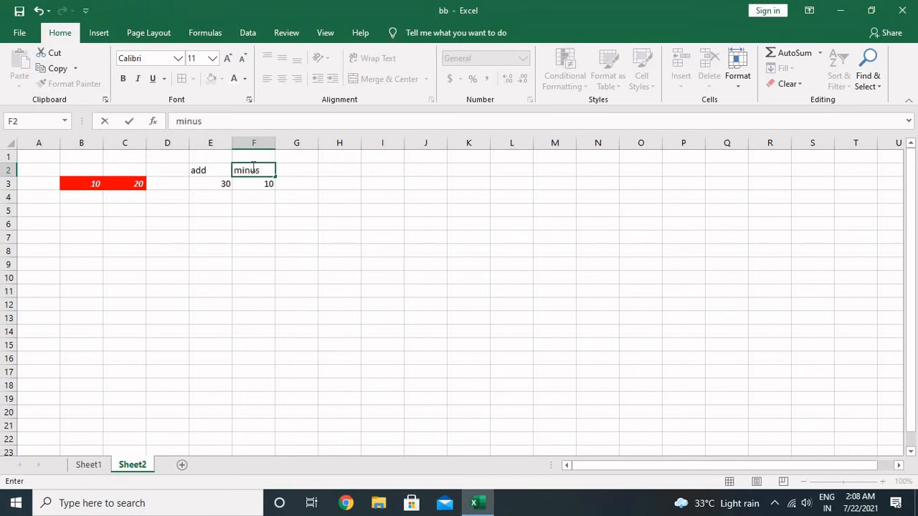
{"action": "left_click", "coordinate": [294, 170]}
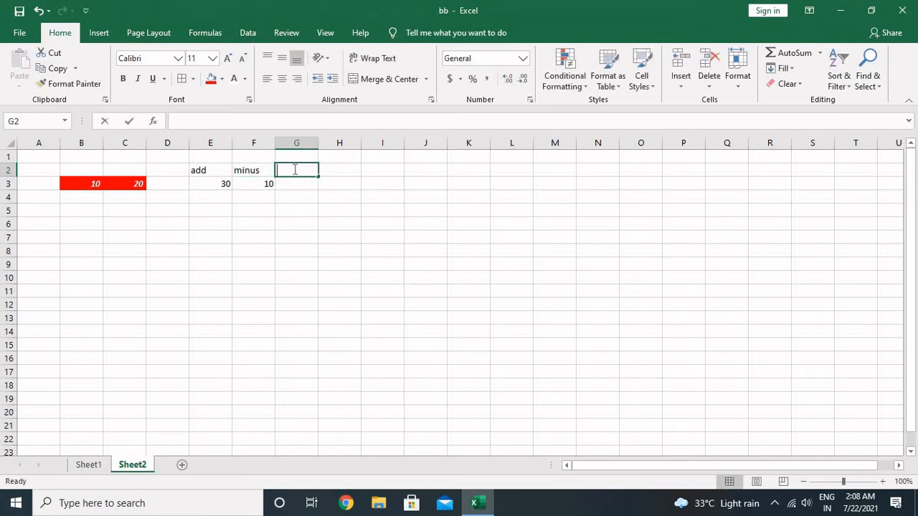
{"action": "type", "text": "multiply"}
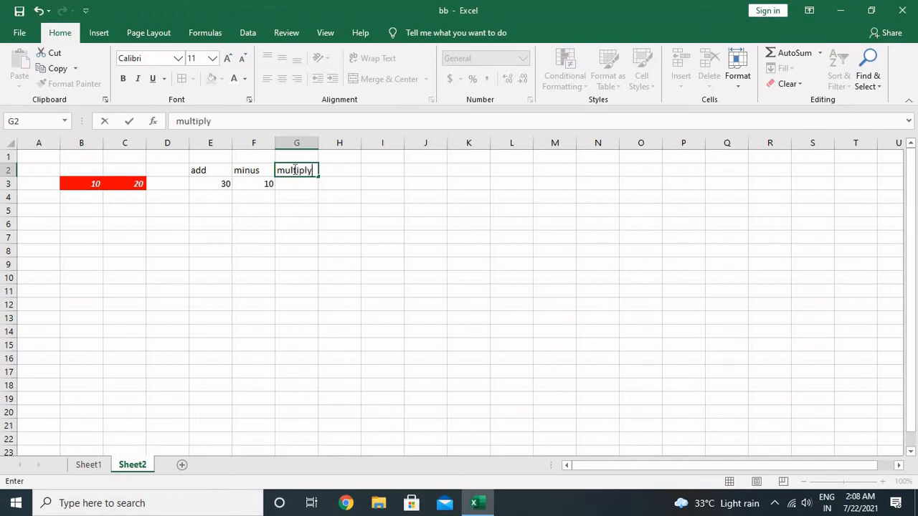
Enter the formula =B3*C3 in cell G3 and select the cell to inspect its formula
{"action": "left_click", "coordinate": [296, 185]}
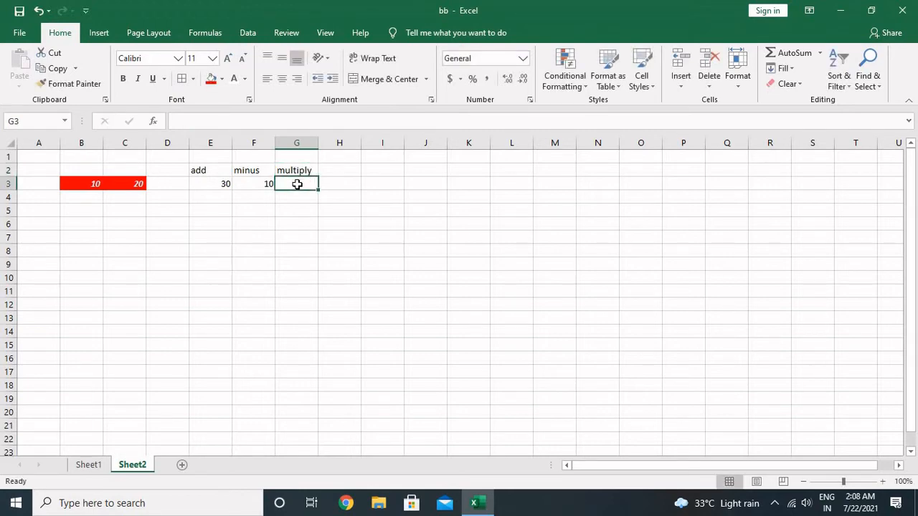
{"action": "type", "text": "="}
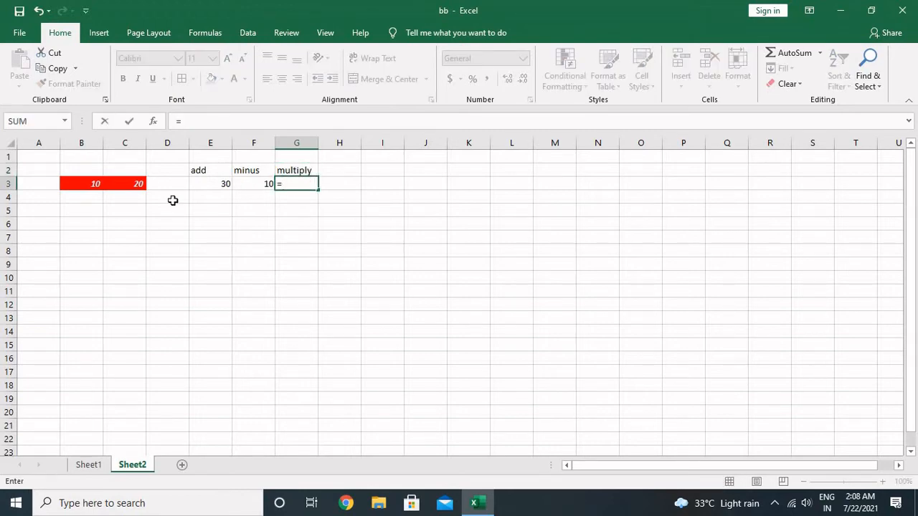
{"action": "left_click", "coordinate": [93, 183]}
{"action": "type", "text": "*"}
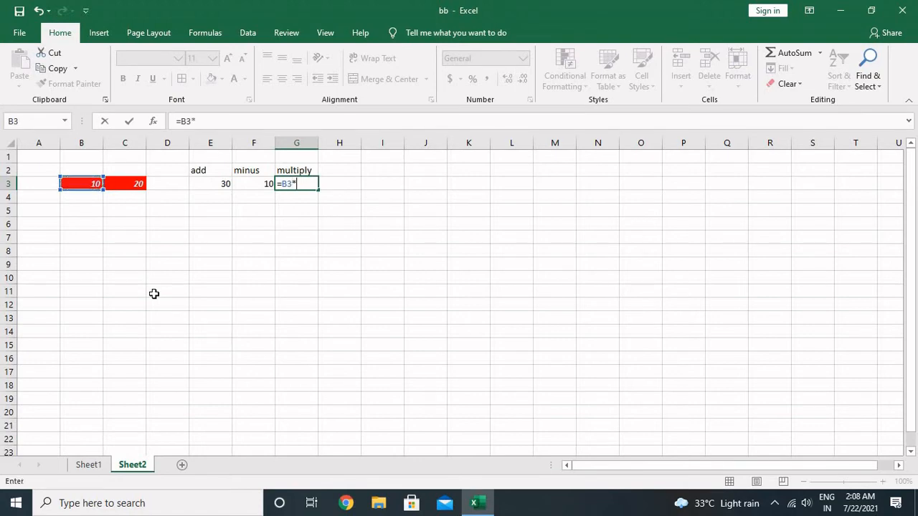
{"action": "left_click", "coordinate": [138, 191]}
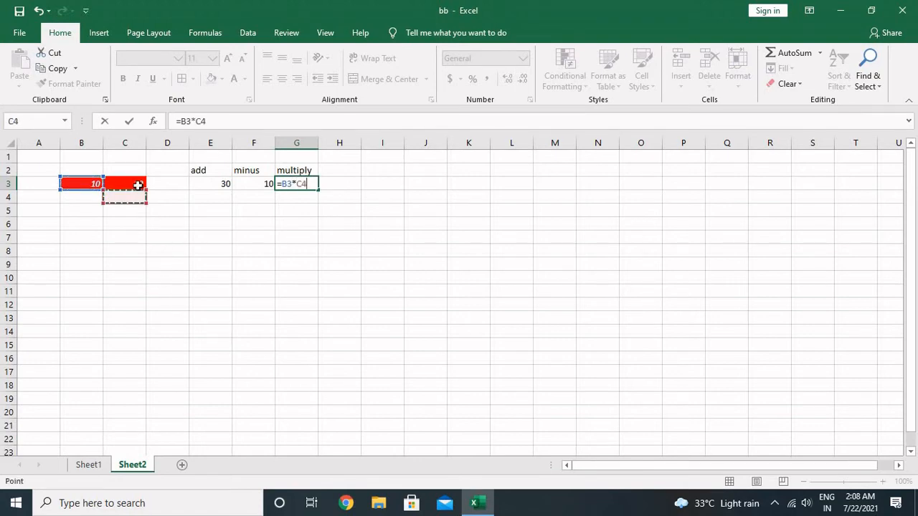
{"action": "left_click", "coordinate": [137, 184]}
{"action": "key", "text": "Return"}
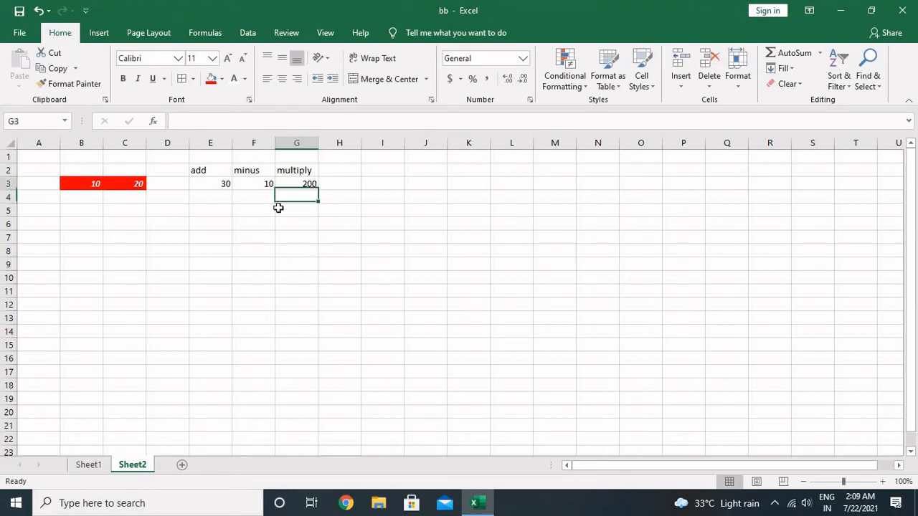
{"action": "left_click", "coordinate": [295, 187]}
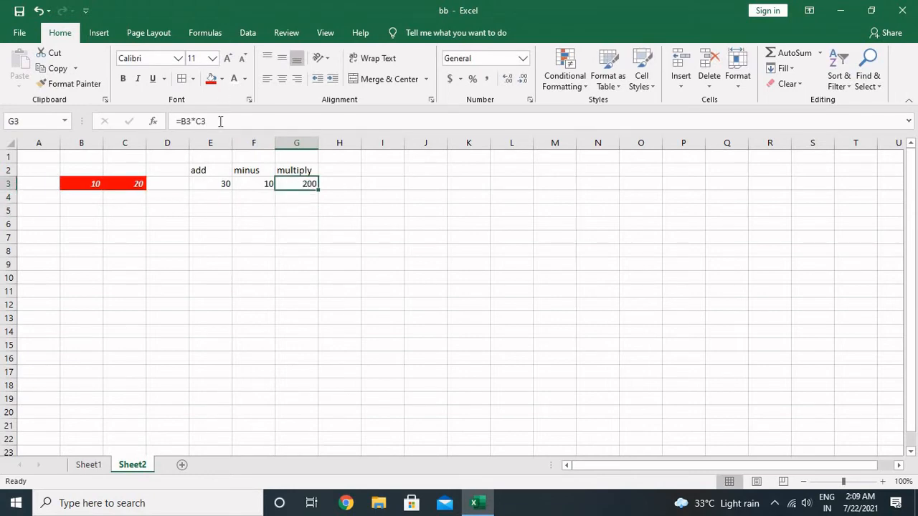
Try the constant formula =25+82 in cell H3 through the formula bar, and clear the cell
{"action": "left_click", "coordinate": [338, 181]}
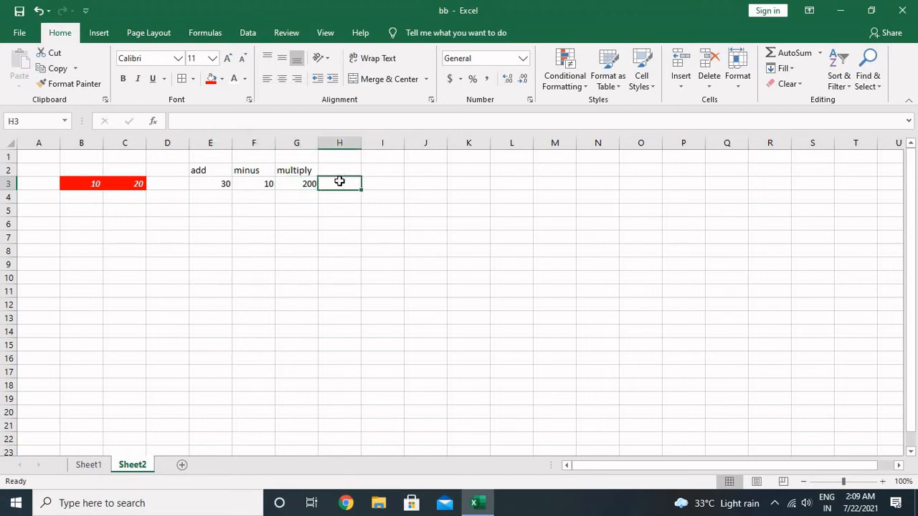
{"action": "left_click", "coordinate": [179, 120]}
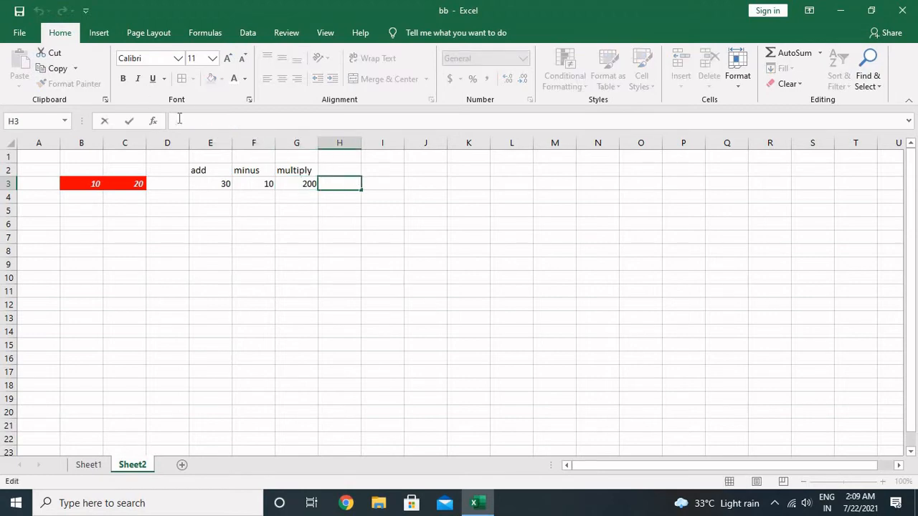
{"action": "type", "text": "=25+82"}
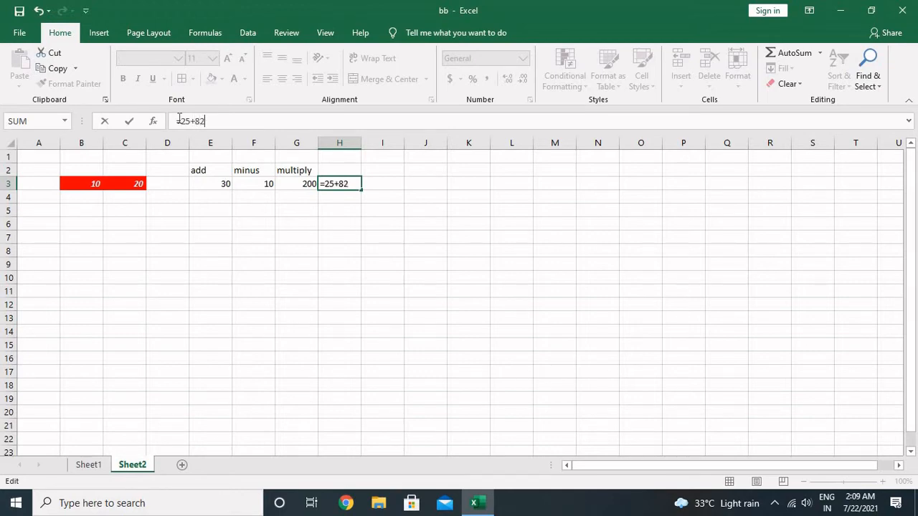
{"action": "key", "text": "Return"}
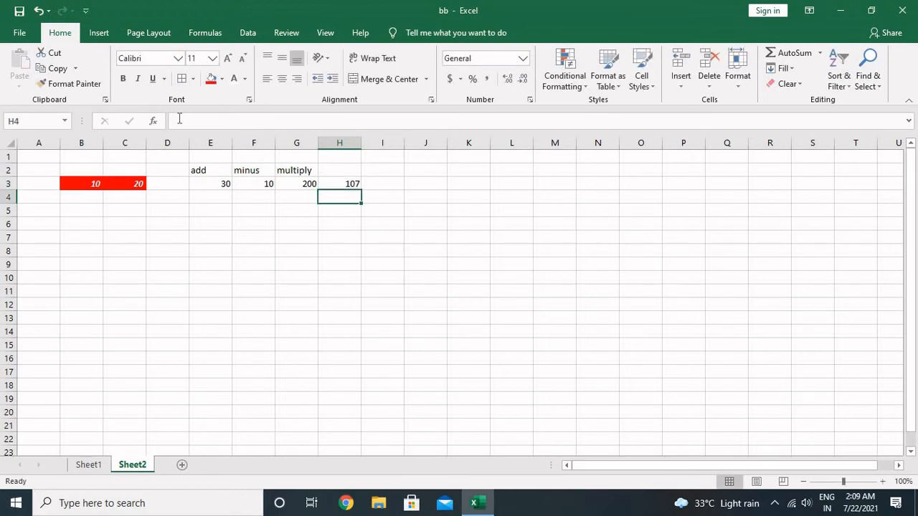
{"action": "key", "text": "Up"}
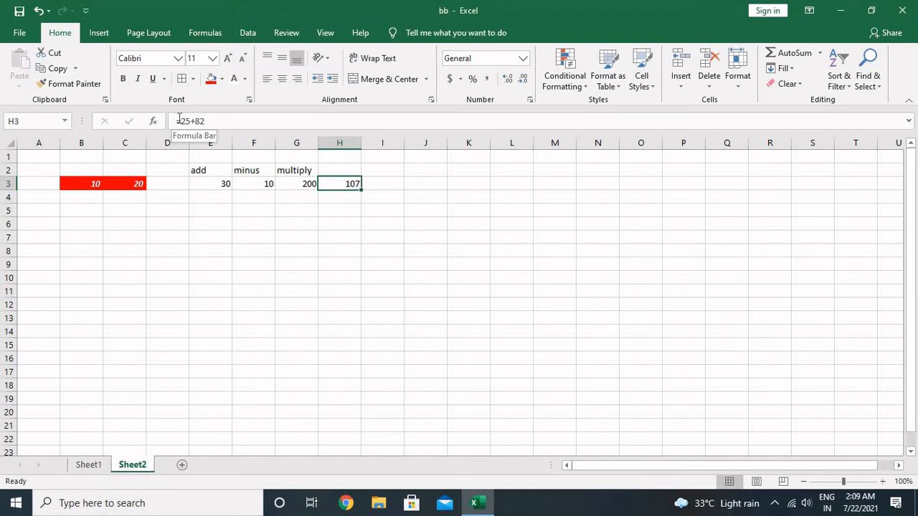
{"action": "key", "text": "Delete"}
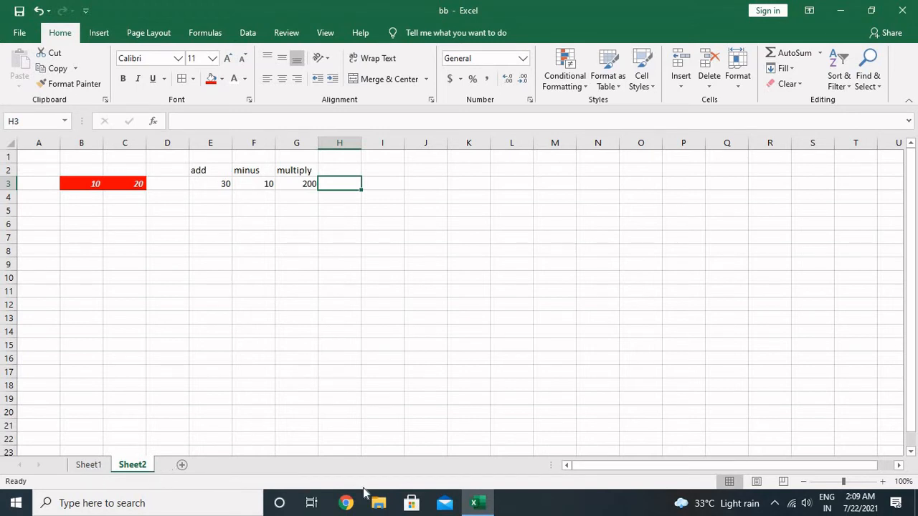
Select the results in E3:G3 to read their average, count and sum, and view the status bar's customization options
{"action": "left_click", "coordinate": [72, 322]}
{"action": "left_click", "coordinate": [218, 245]}
{"action": "left_click_drag", "start_coordinate": [215, 188], "coordinate": [337, 197]}
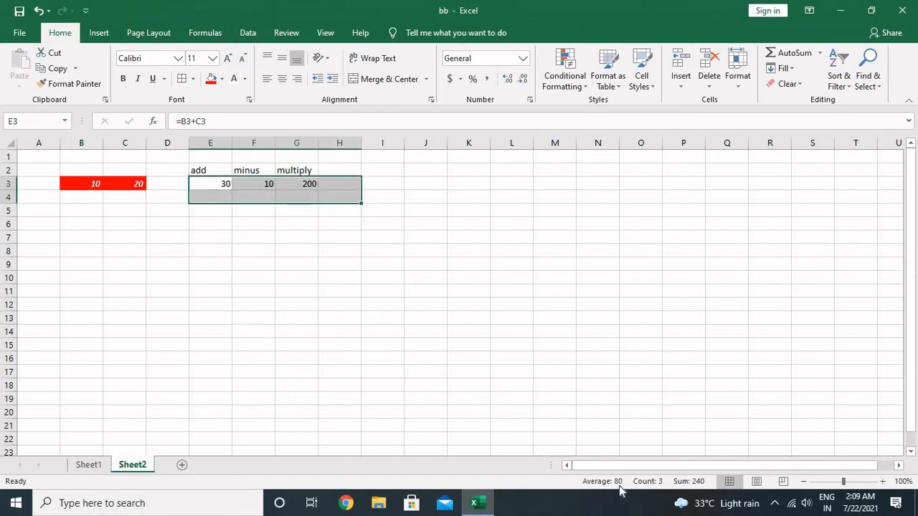
{"action": "left_click_drag", "start_coordinate": [222, 181], "coordinate": [307, 184]}
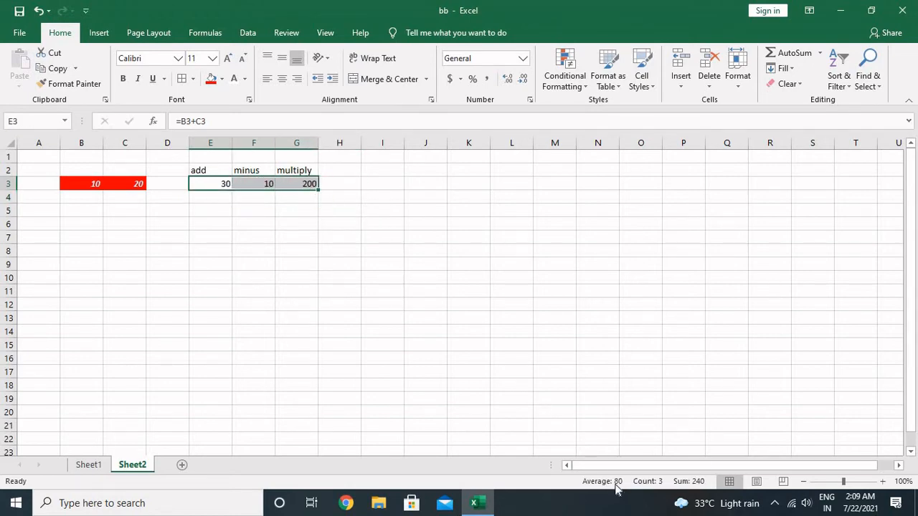
{"action": "right_click", "coordinate": [701, 488]}
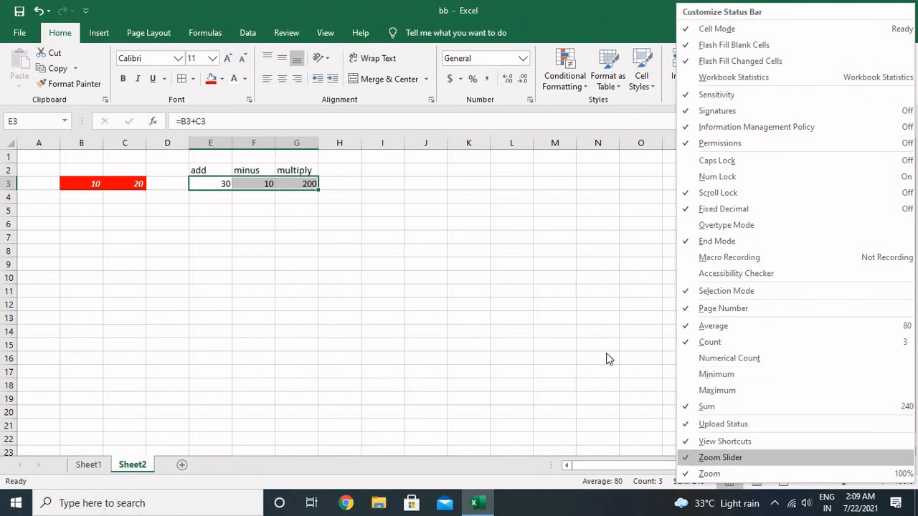
{"action": "left_click", "coordinate": [595, 335]}
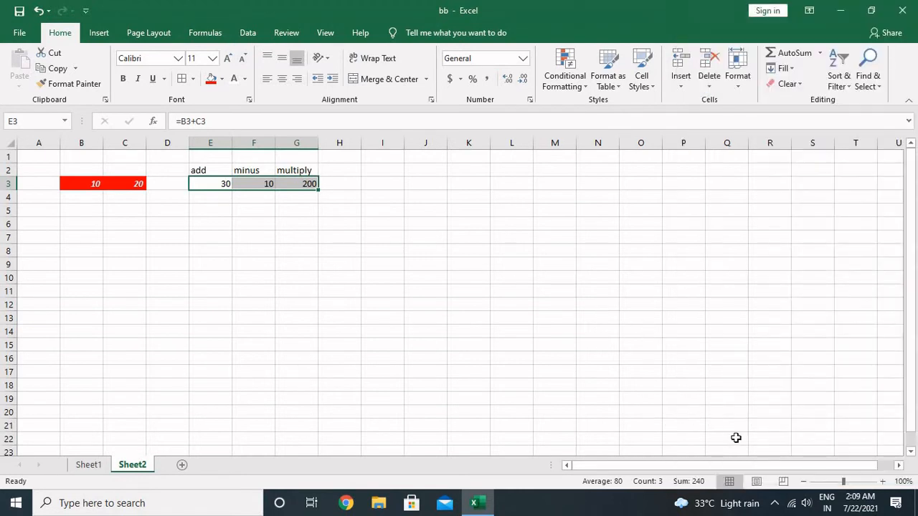
Zoom the worksheet out to 41% and back up to 89%, and scroll sideways to column B and back
{"action": "left_click_drag", "start_coordinate": [842, 482], "coordinate": [822, 485]}
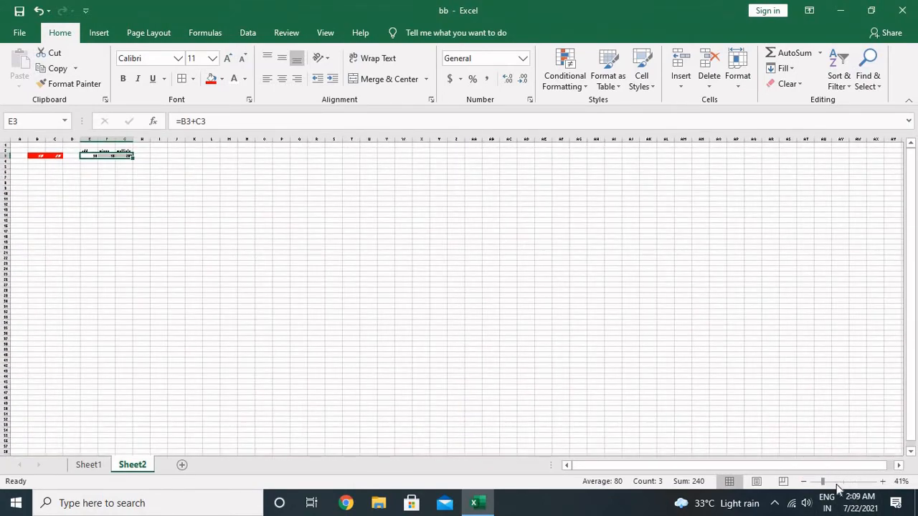
{"action": "left_click", "coordinate": [846, 484]}
{"action": "left_click_drag", "start_coordinate": [845, 485], "coordinate": [840, 485]}
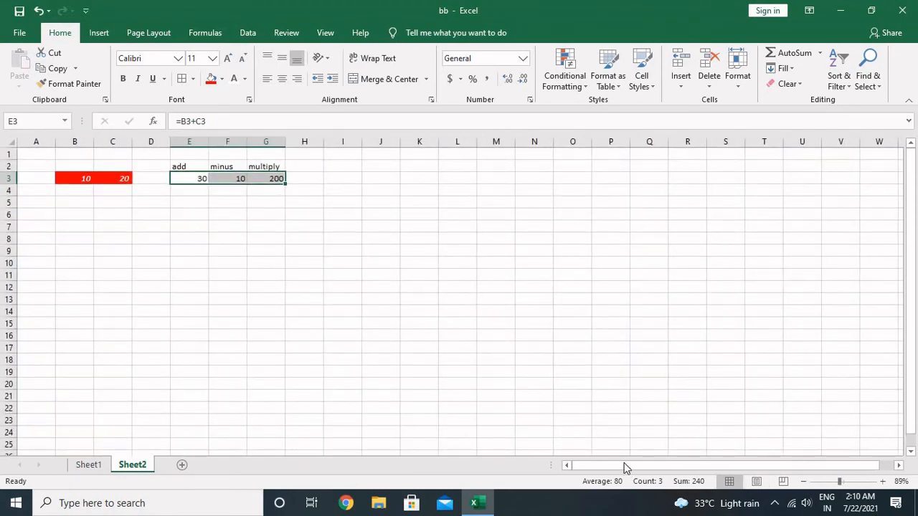
{"action": "left_click_drag", "start_coordinate": [614, 467], "coordinate": [681, 470]}
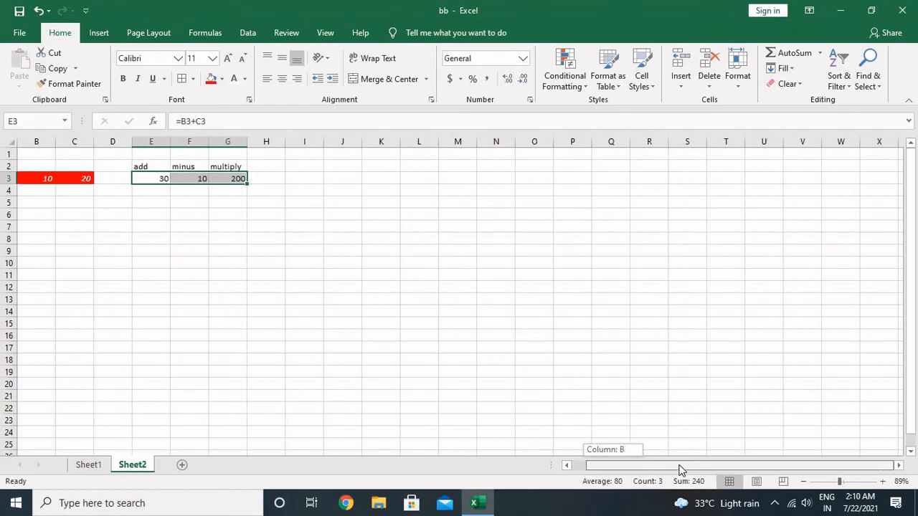
{"action": "mouse_move", "coordinate": [614, 471]}
{"action": "left_mouse_down"}
{"action": "mouse_move", "coordinate": [655, 467]}
{"action": "mouse_move", "coordinate": [594, 474]}
{"action": "mouse_move", "coordinate": [642, 474]}
{"action": "mouse_move", "coordinate": [605, 475]}
{"action": "left_mouse_up"}
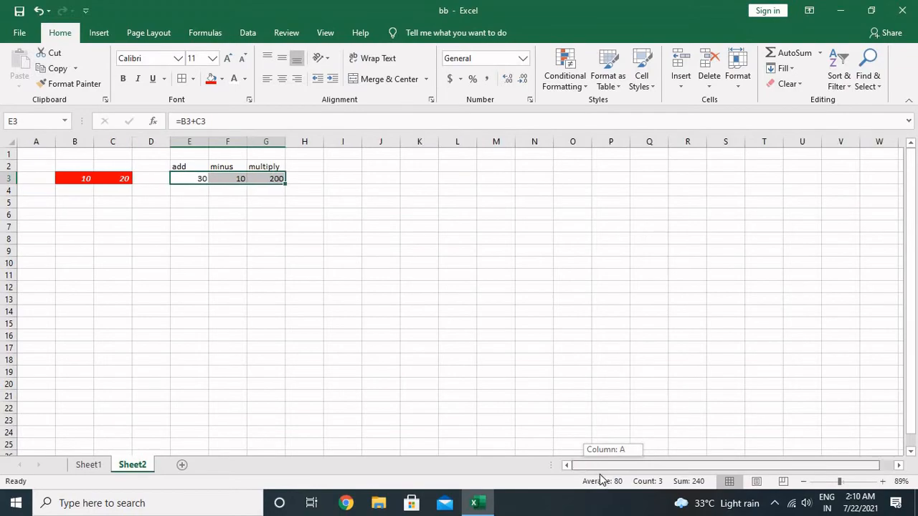
Open the print settings, enter a page range of 1 to 10, and change it to 20 to 30
{"action": "left_click", "coordinate": [20, 32]}
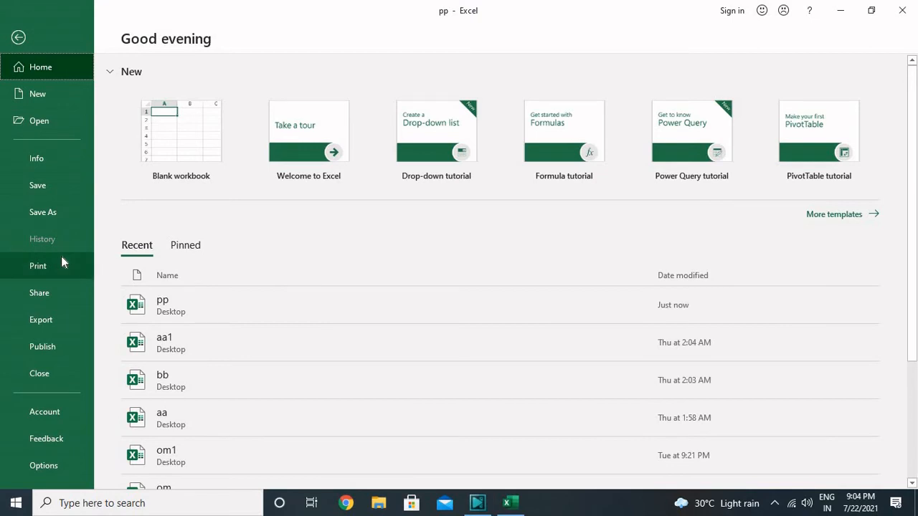
{"action": "left_click", "coordinate": [62, 259]}
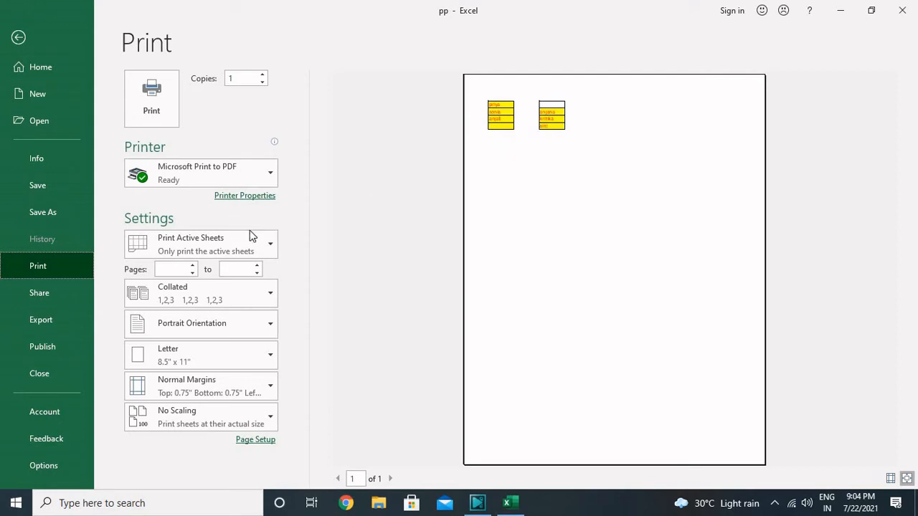
{"action": "left_click", "coordinate": [168, 268]}
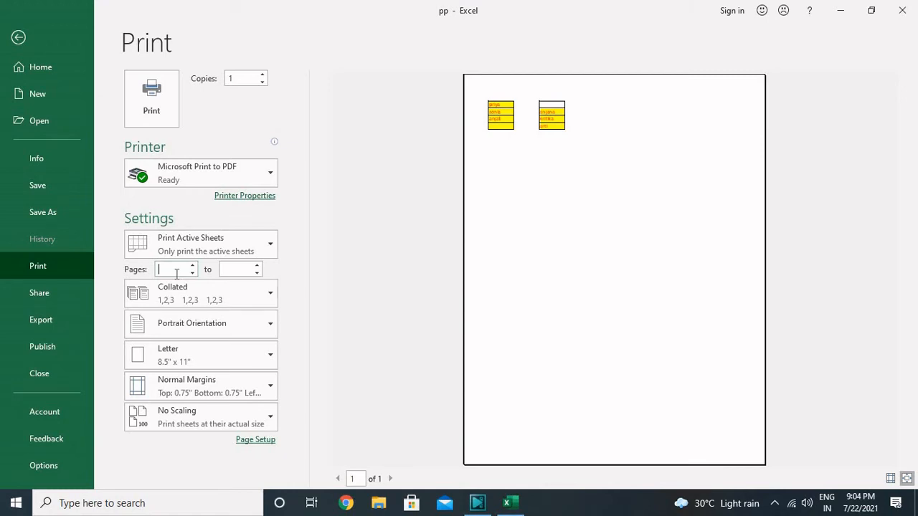
{"action": "type", "text": "1"}
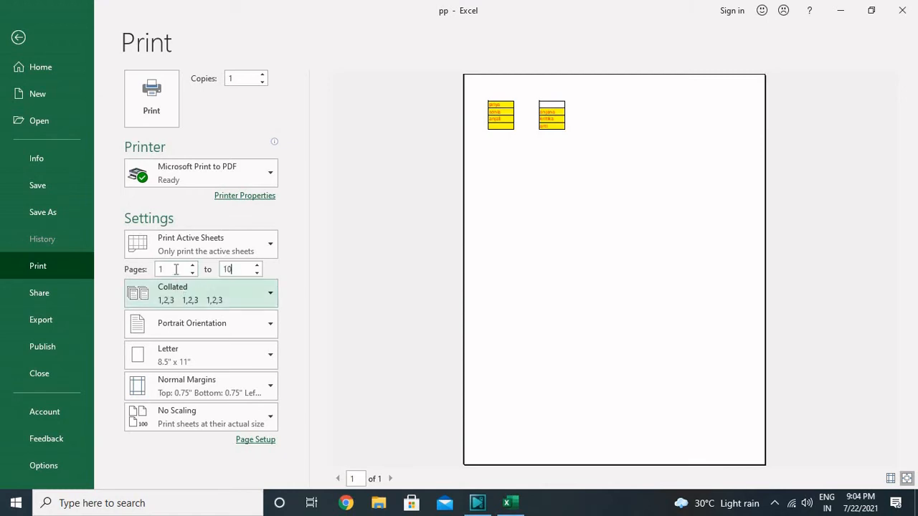
{"action": "left_click_drag", "start_coordinate": [176, 269], "coordinate": [149, 275]}
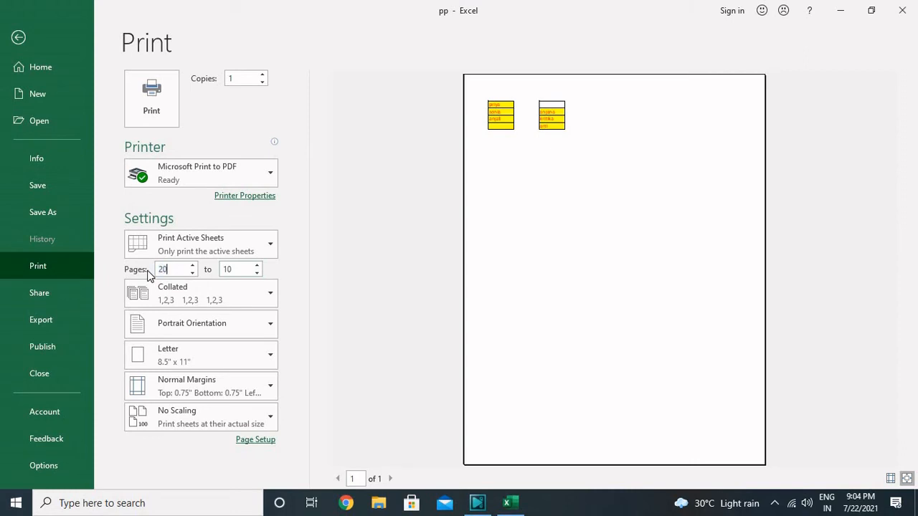
{"action": "left_click_drag", "start_coordinate": [247, 270], "coordinate": [220, 271]}
View the choices for which part of the workbook to print, and select cells A1:C4 before returning to the print settings
{"action": "left_click", "coordinate": [217, 249]}
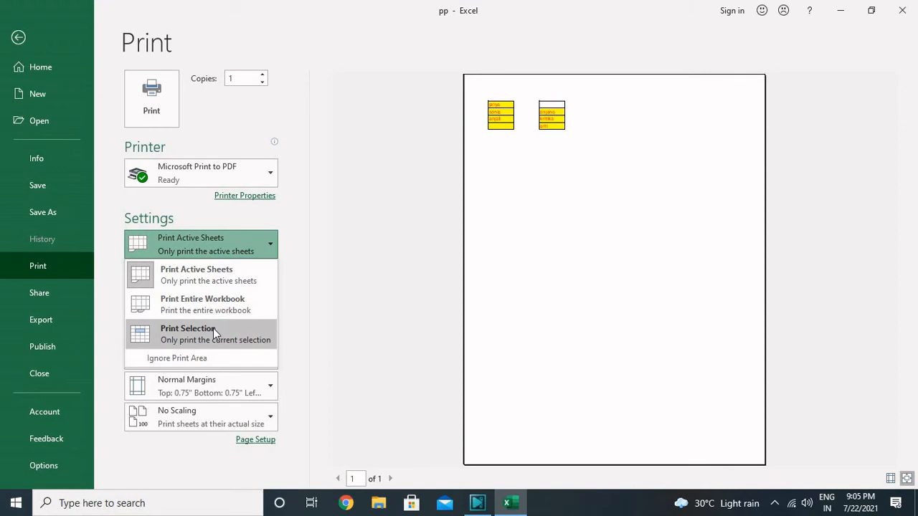
{"action": "left_click", "coordinate": [19, 38]}
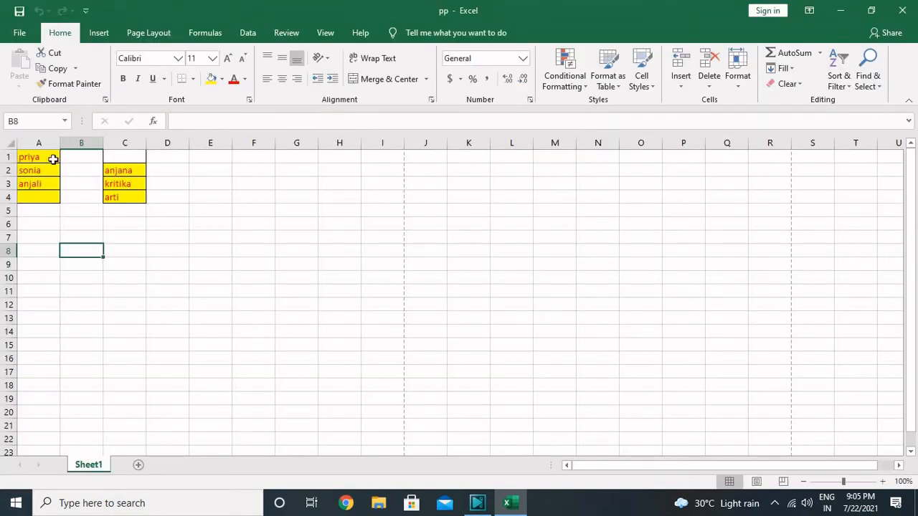
{"action": "left_click_drag", "start_coordinate": [32, 156], "coordinate": [141, 200]}
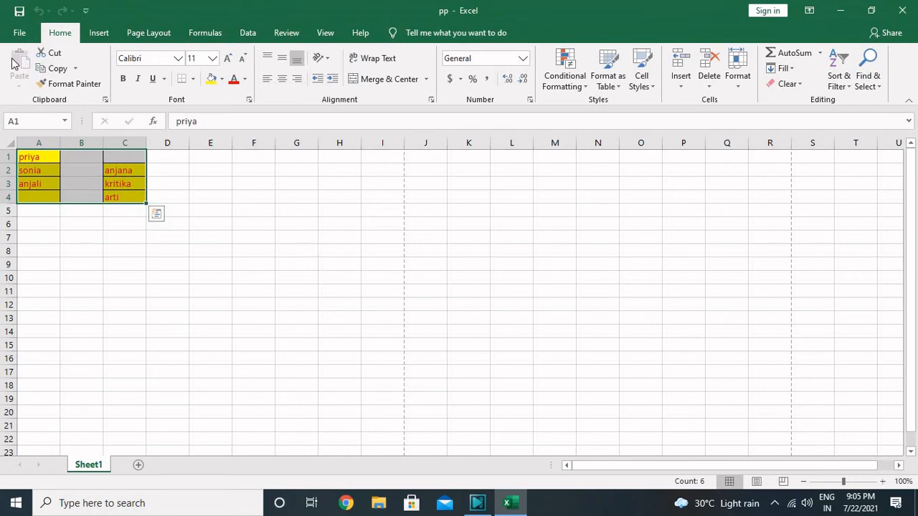
{"action": "left_click", "coordinate": [19, 33]}
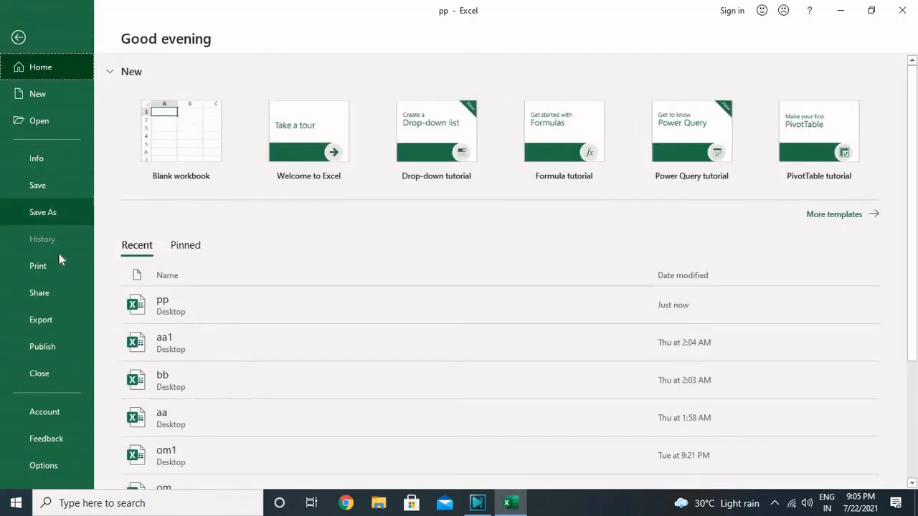
{"action": "left_click", "coordinate": [60, 259]}
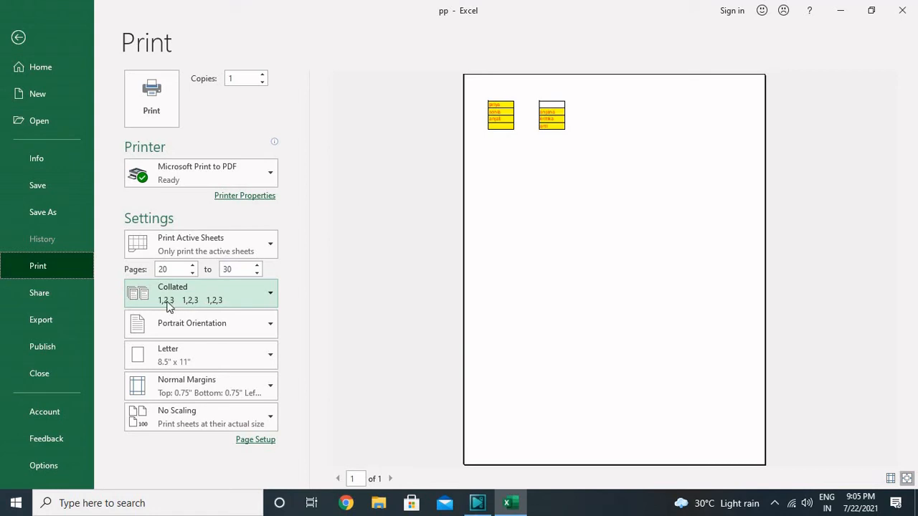
View the print collation and page orientation choices, keeping Collated and Portrait Orientation
{"action": "left_click", "coordinate": [233, 300]}
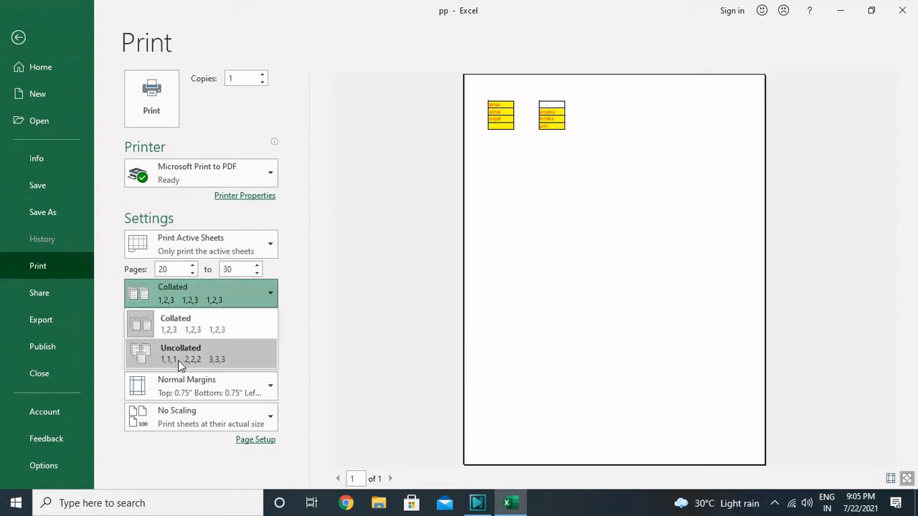
{"action": "left_click", "coordinate": [231, 334]}
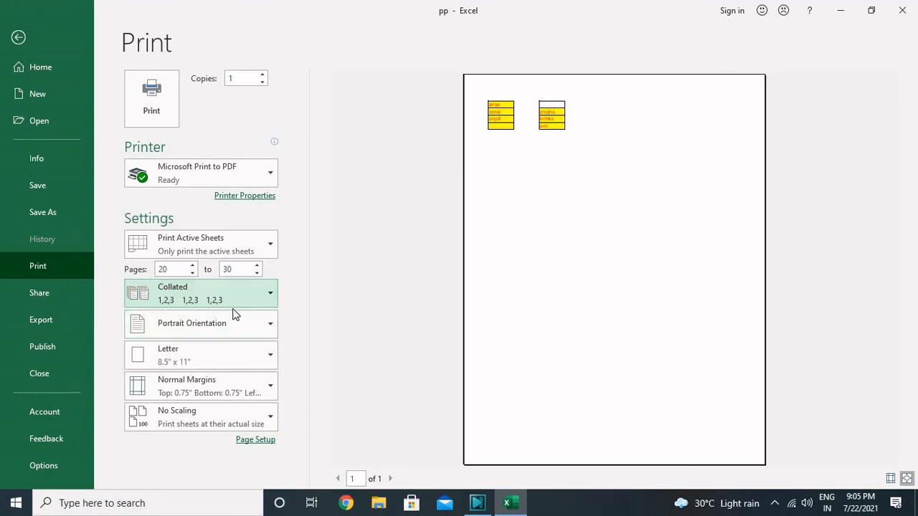
{"action": "left_click", "coordinate": [234, 325]}
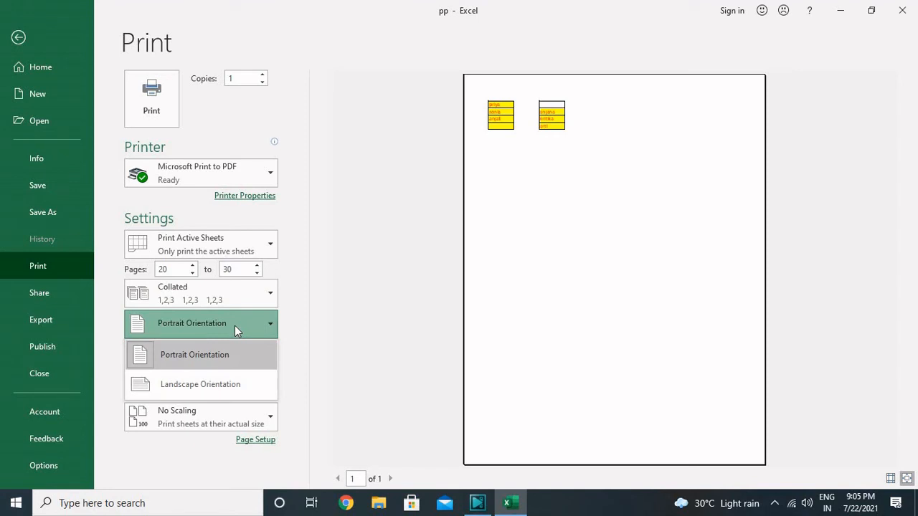
{"action": "left_click", "coordinate": [235, 325]}
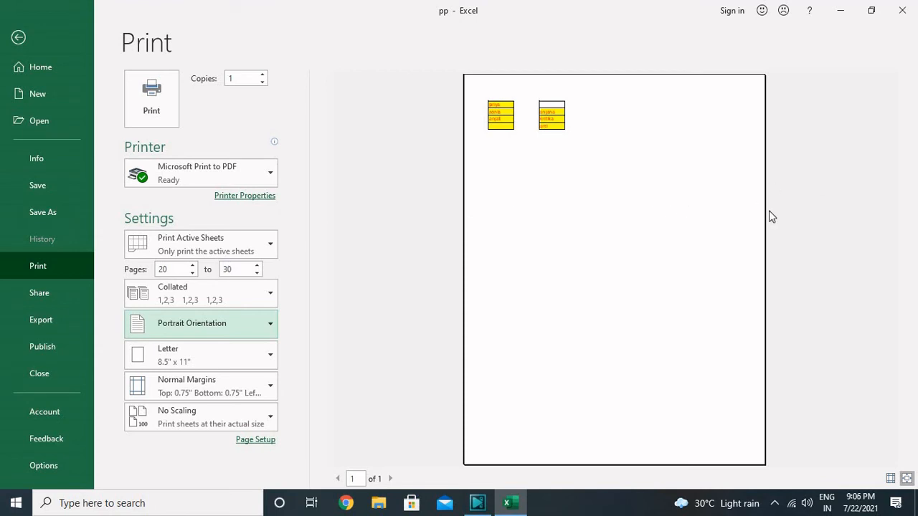
Try Landscape Orientation for the printout, look through the paper sizes, and restore Portrait Orientation
{"action": "left_click", "coordinate": [237, 330]}
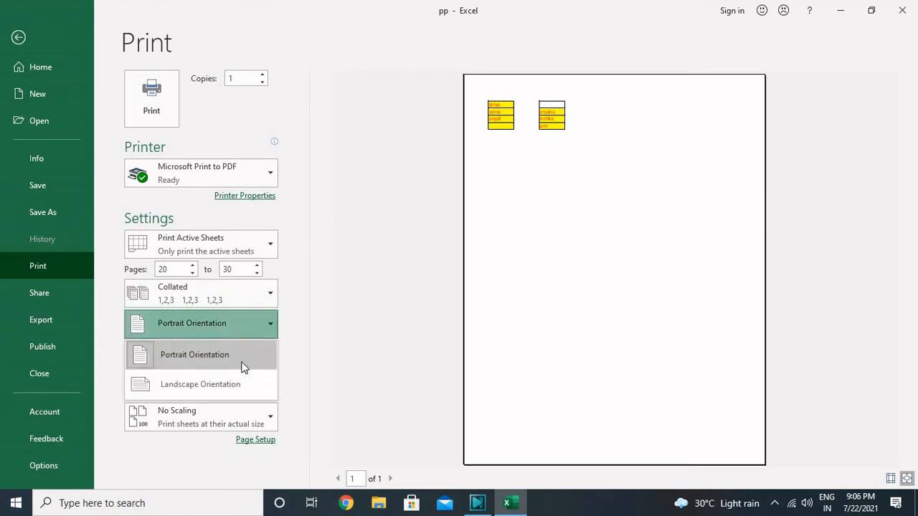
{"action": "left_click", "coordinate": [242, 385]}
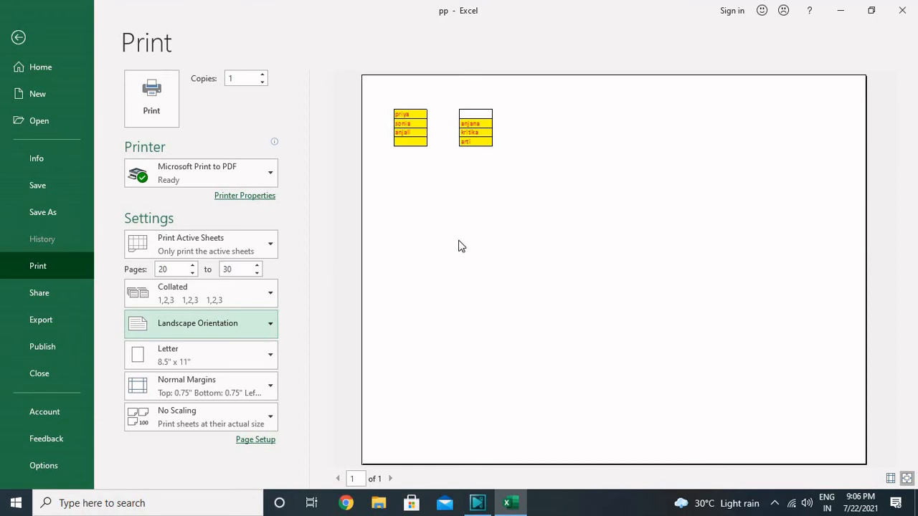
{"action": "left_click", "coordinate": [264, 355]}
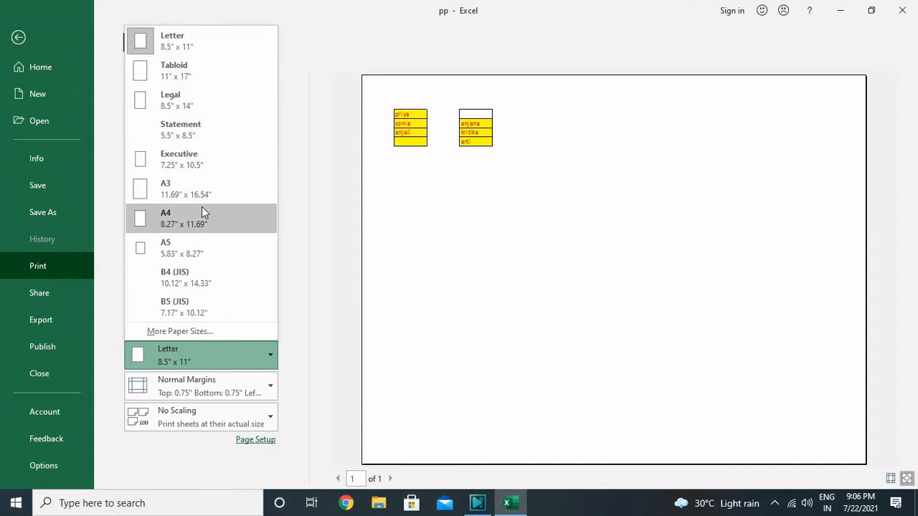
{"action": "left_click", "coordinate": [345, 220]}
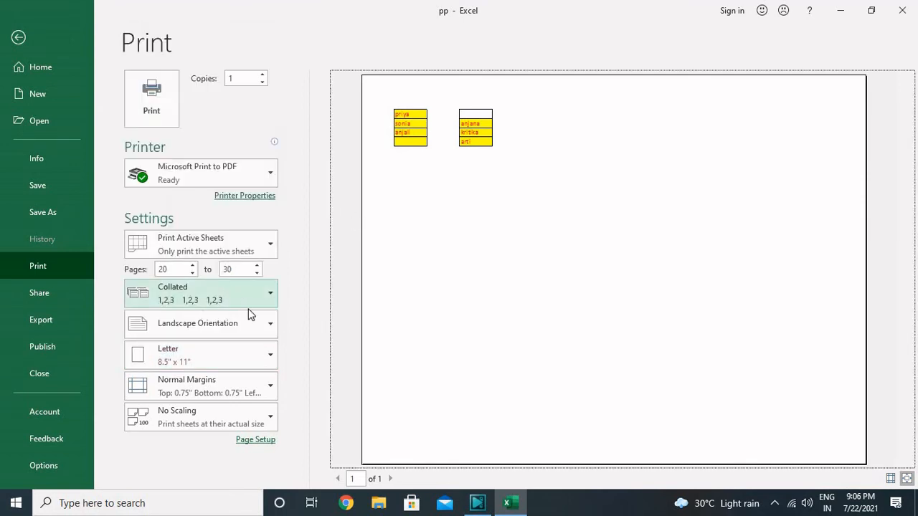
{"action": "left_click", "coordinate": [257, 332]}
{"action": "left_click", "coordinate": [242, 354]}
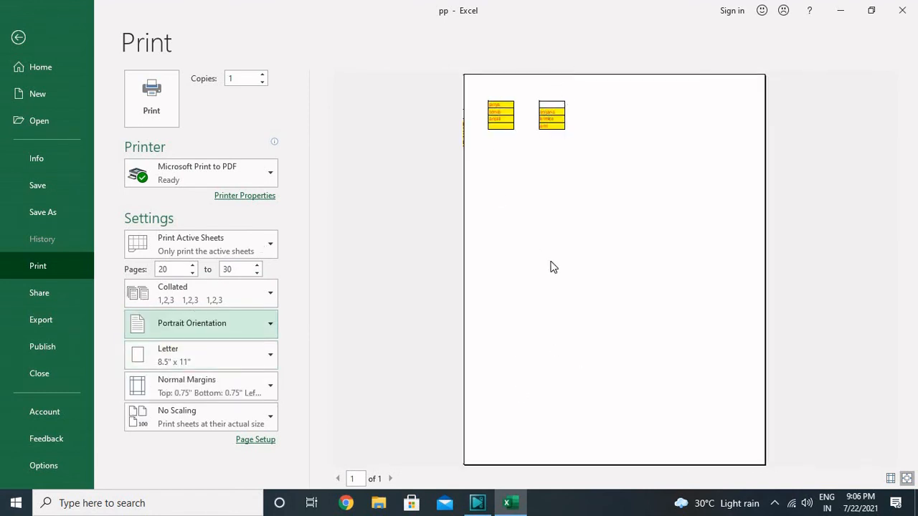
Preview the printout with Wide margins, restore Normal margins, and view the scaling options
{"action": "left_click", "coordinate": [253, 394]}
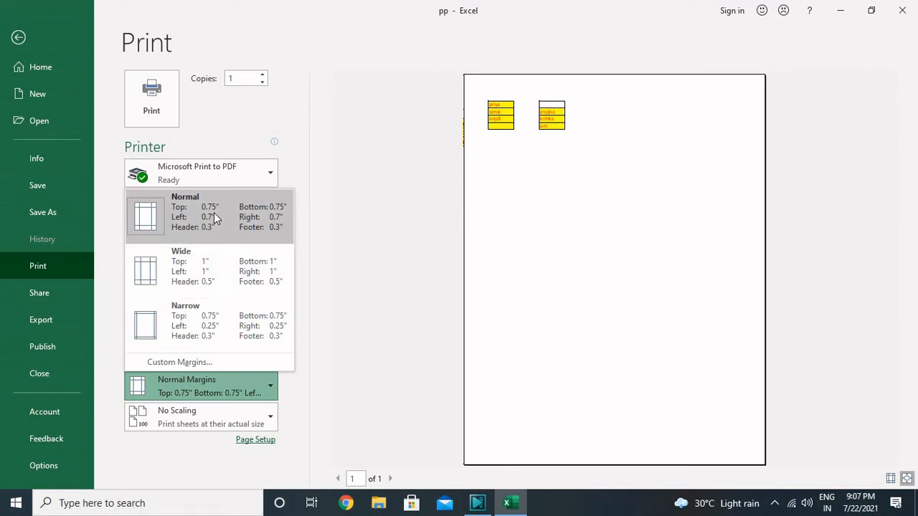
{"action": "left_click", "coordinate": [213, 267]}
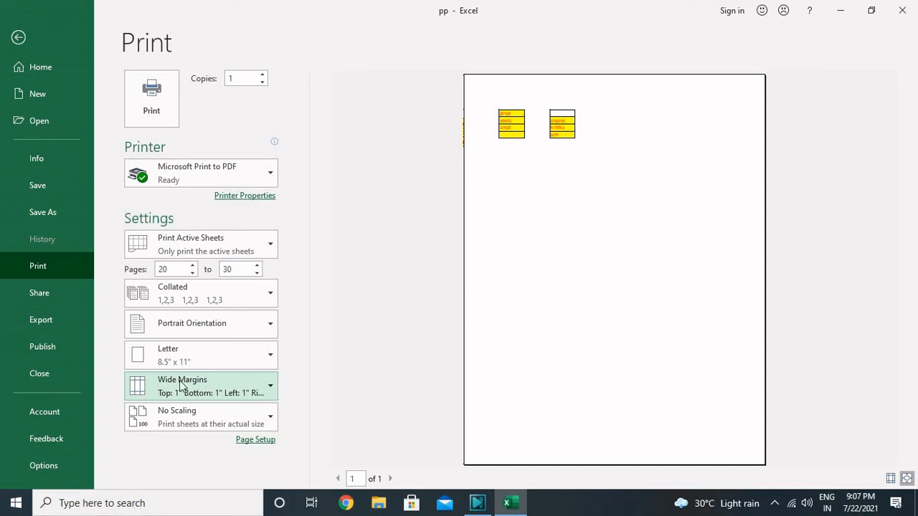
{"action": "left_click", "coordinate": [205, 386]}
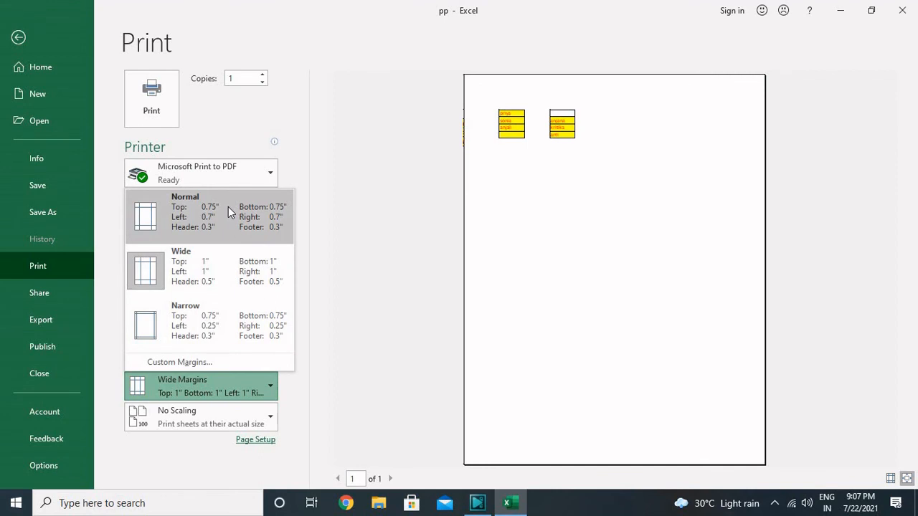
{"action": "left_click", "coordinate": [228, 206]}
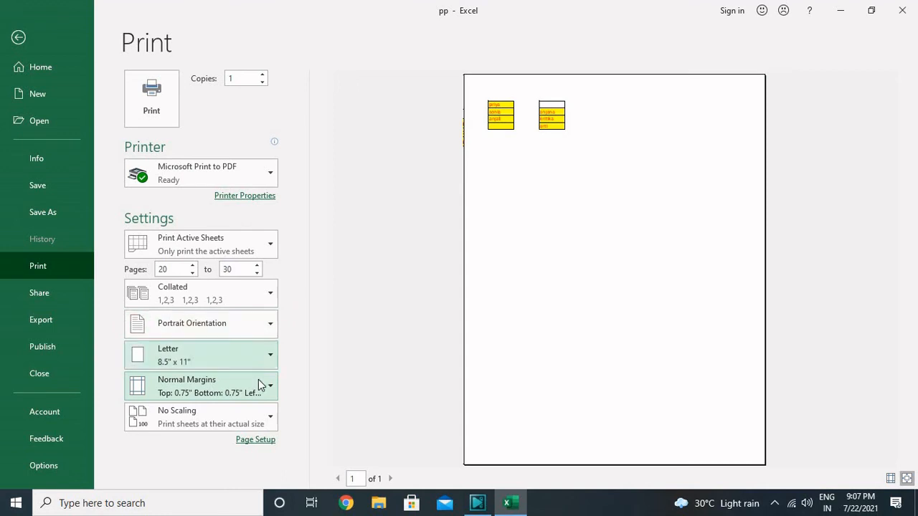
{"action": "left_click", "coordinate": [255, 421]}
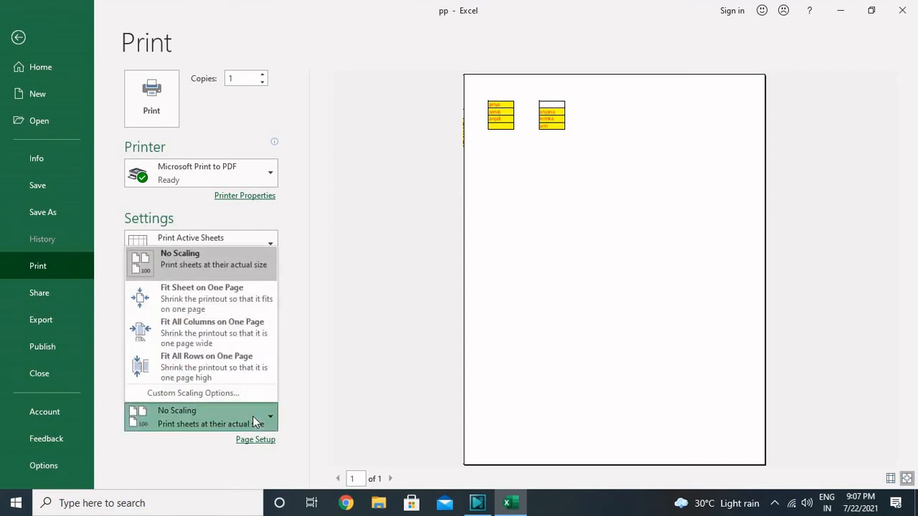
{"action": "left_click", "coordinate": [366, 281]}
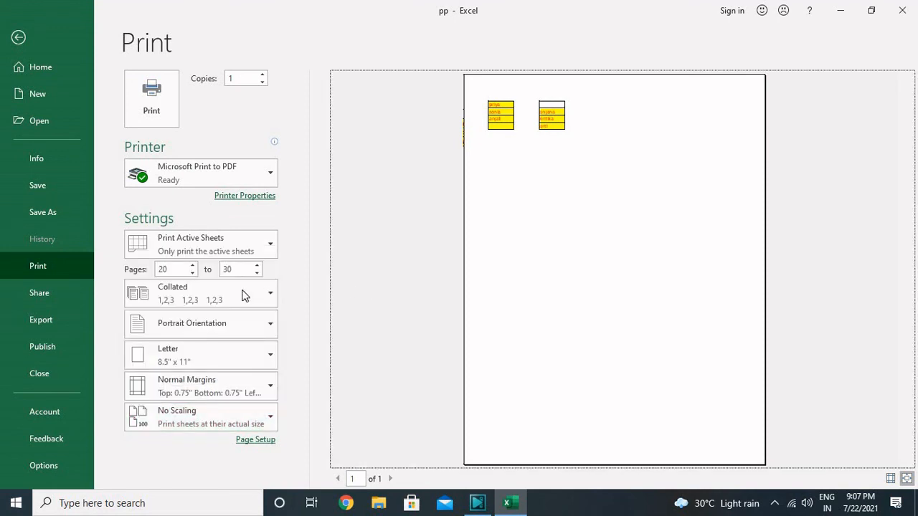
Export the workbook as a PDF named pp to the Desktop folder
{"action": "left_click", "coordinate": [49, 319]}
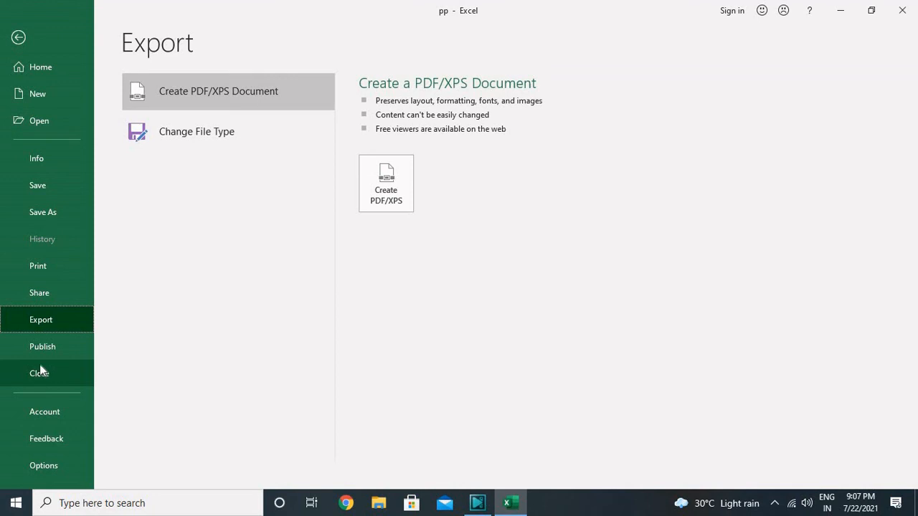
{"action": "left_click", "coordinate": [381, 183]}
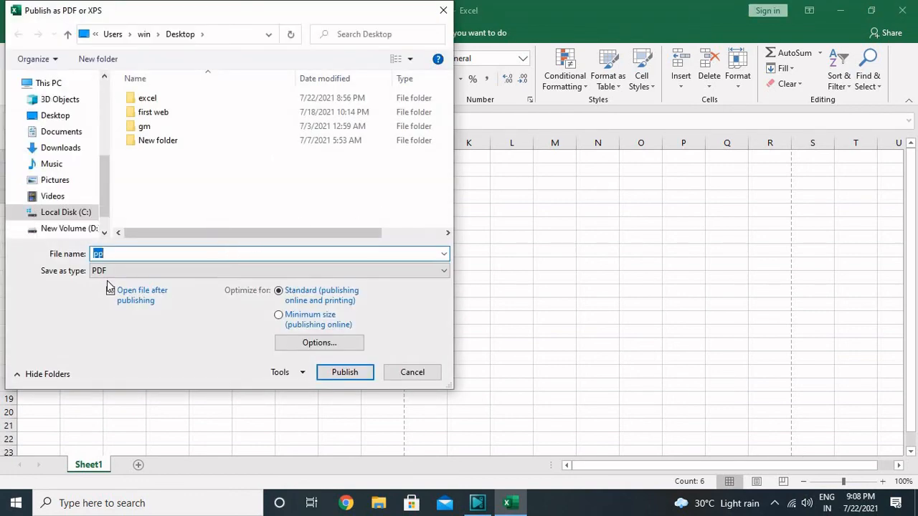
{"action": "left_click", "coordinate": [344, 373]}
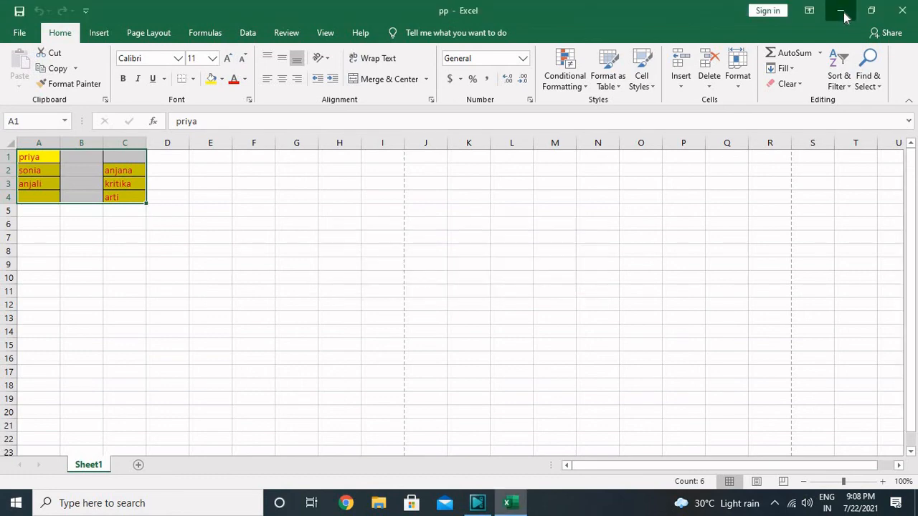
Minimize the workbook, try to open the exported pp PDF from the desktop, and dismiss the choice of app
{"action": "left_click", "coordinate": [841, 10]}
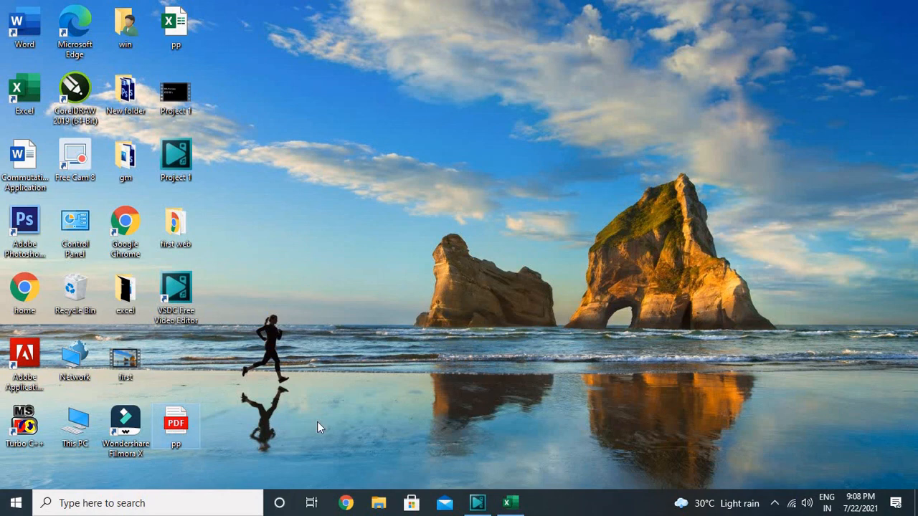
{"action": "double_click", "coordinate": [183, 427]}
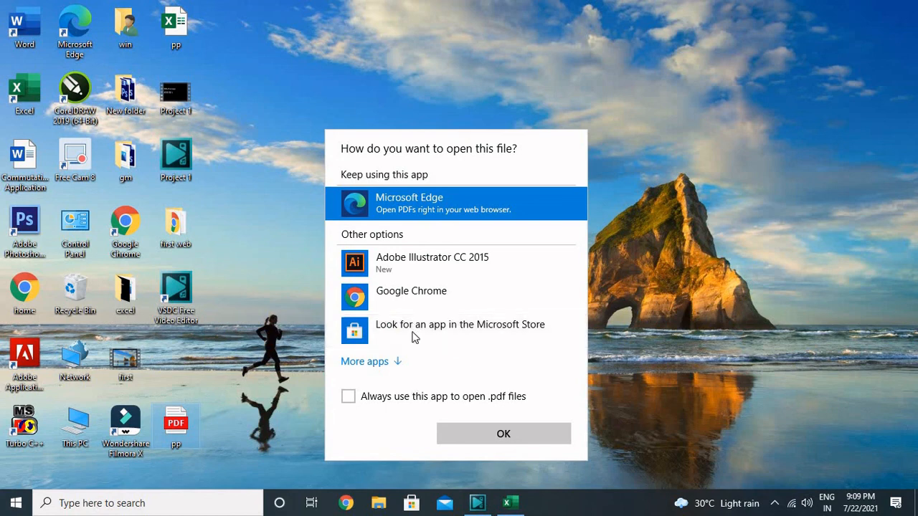
{"action": "left_click", "coordinate": [707, 290]}
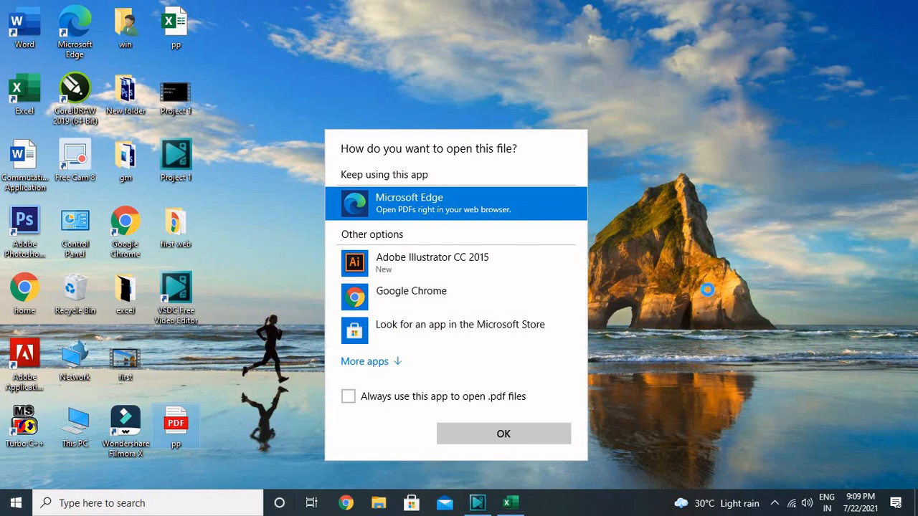